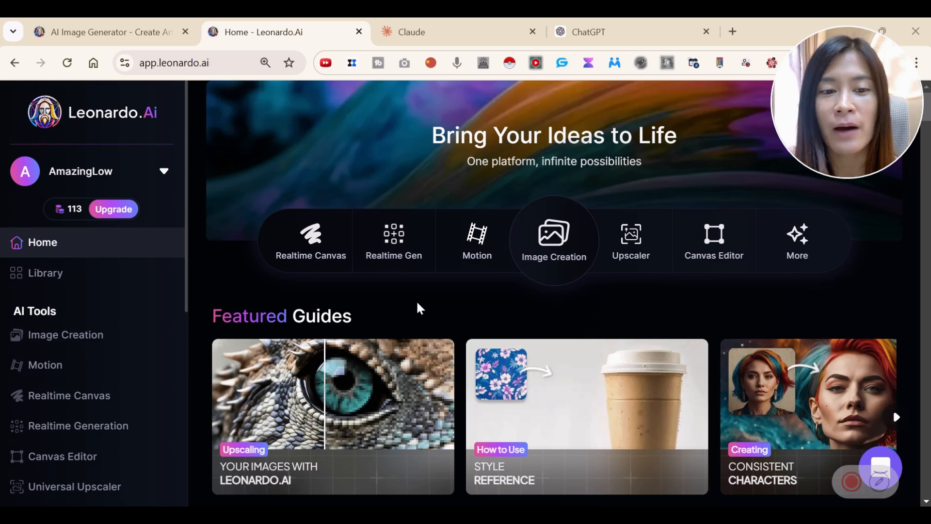
Browse the trending community creations on the home page and view the plan's token details.
scroll(420, 308, down, 3)
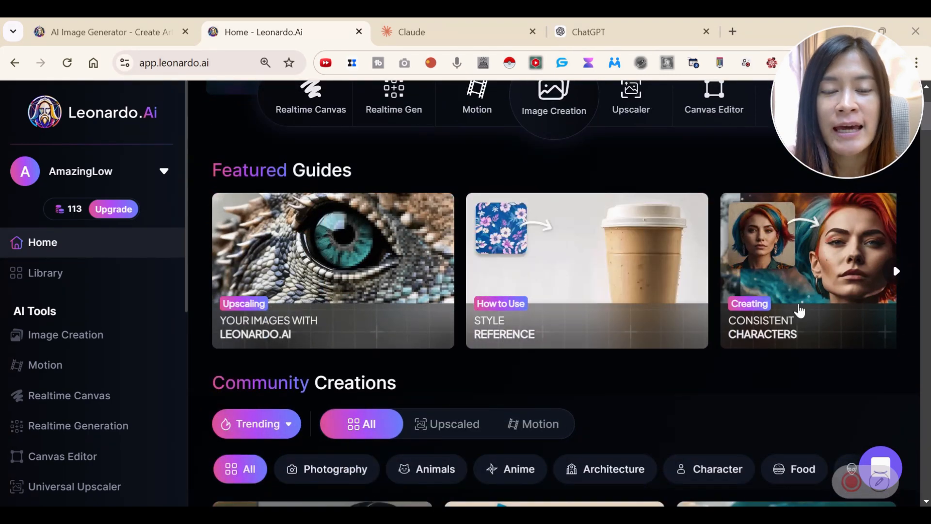
scroll(925, 171, down, 6)
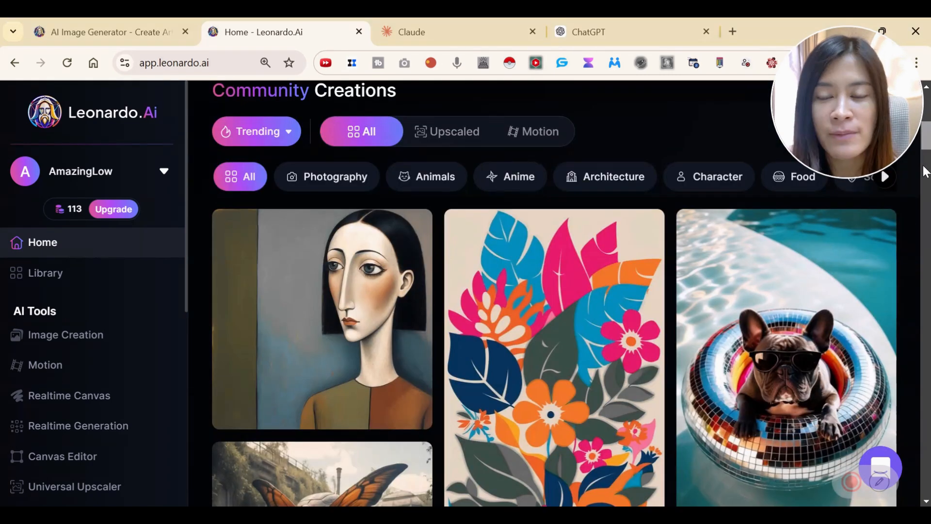
scroll(925, 171, down, 5)
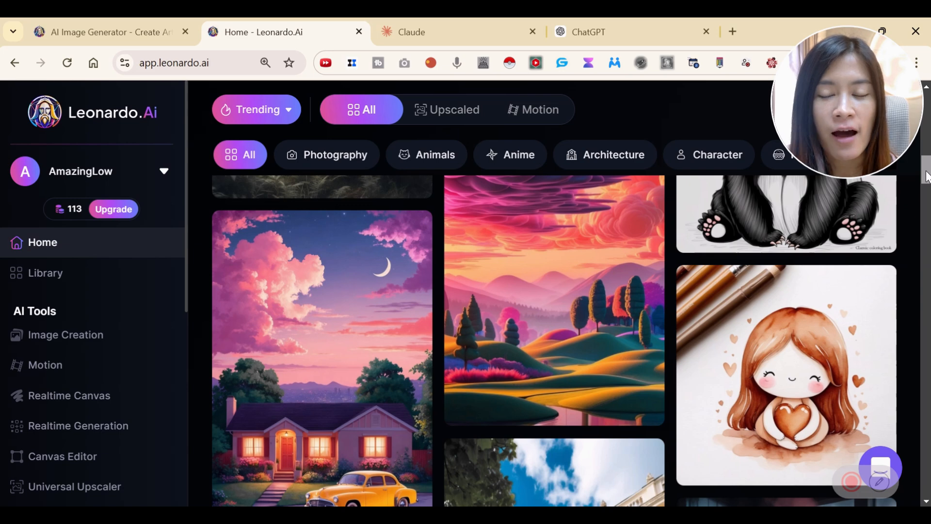
drag(926, 175, 925, 215)
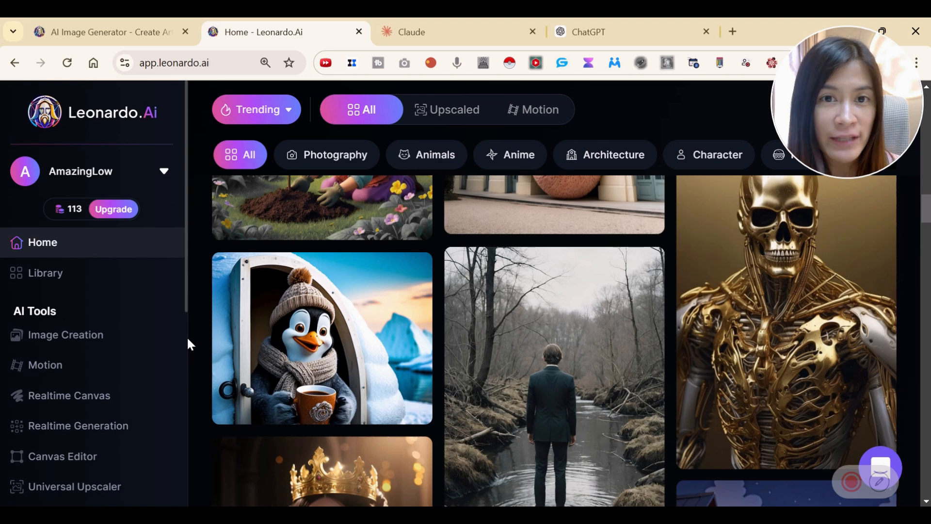
mouse_move(69, 215)
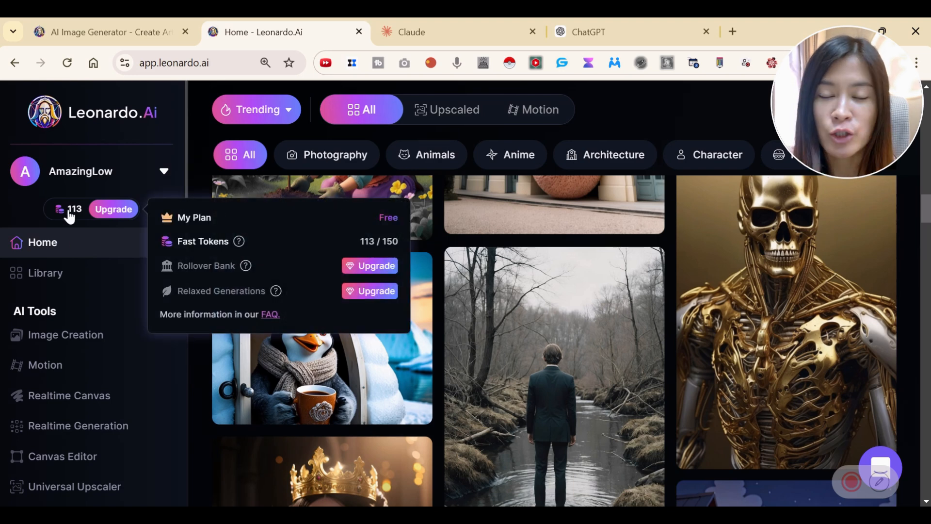
drag(926, 217, 908, 523)
Open the community creation of the neon-lit classical male bust and review its prompt details.
scroll(494, 391, up, 2)
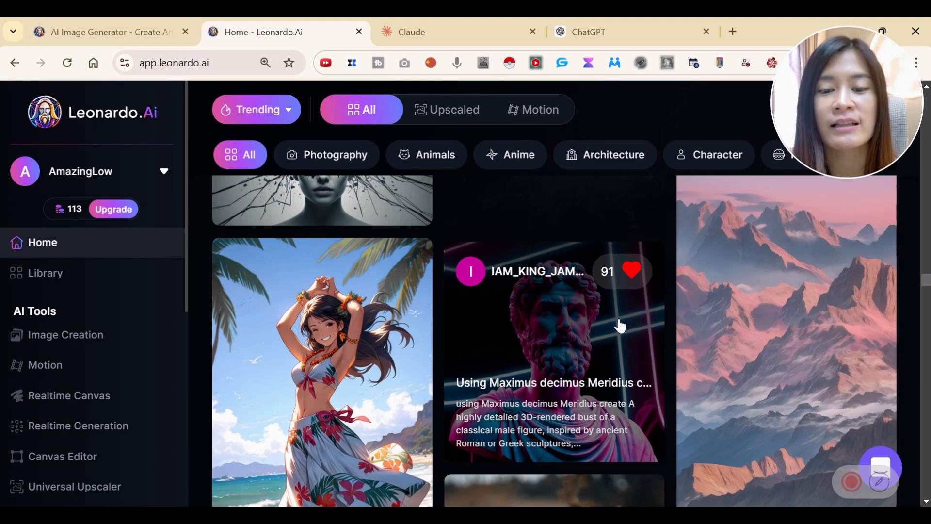
scroll(550, 335, up, 1)
click(547, 326)
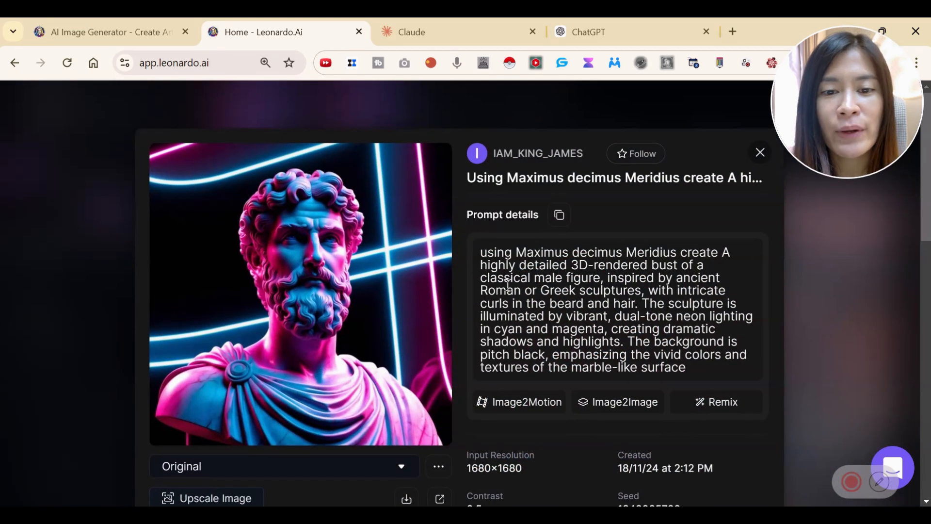
drag(487, 251, 705, 370)
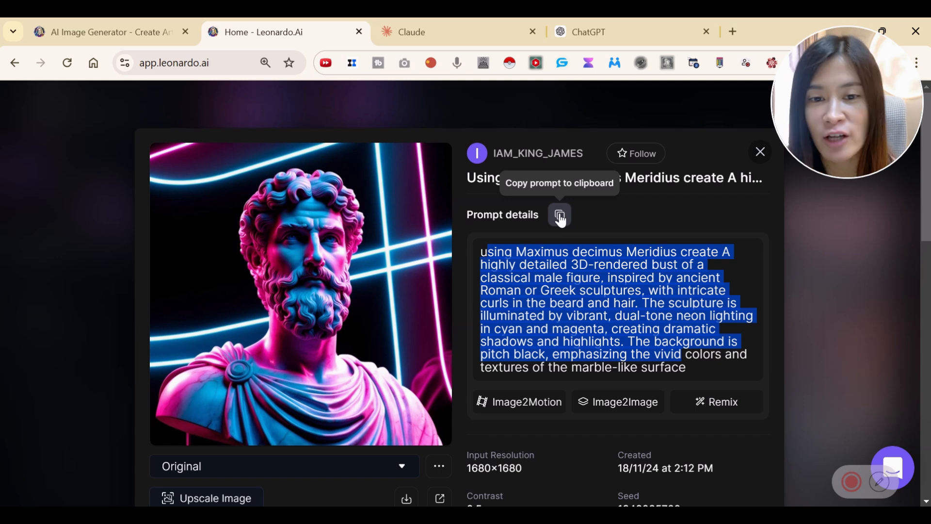
click(617, 313)
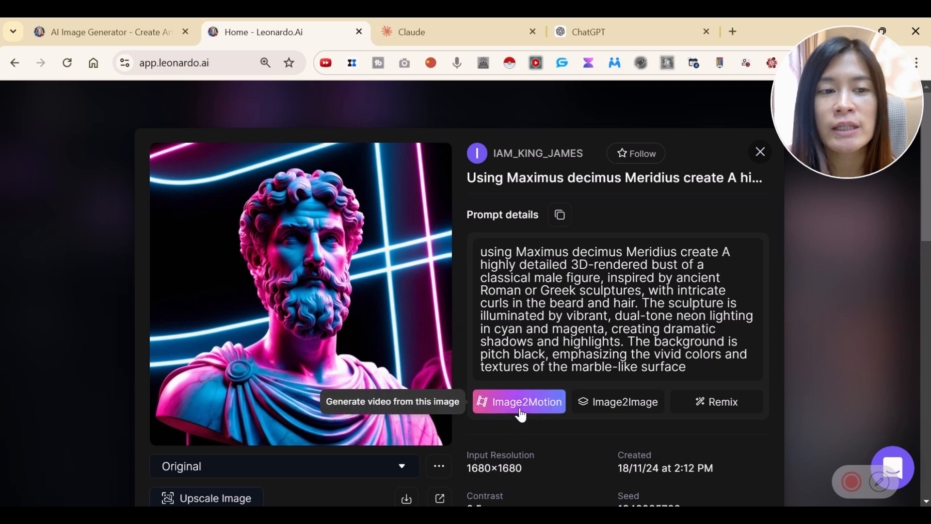
Use the bust as an Image2Image reference and dismiss the Phoenix Image Guidance notice.
click(611, 410)
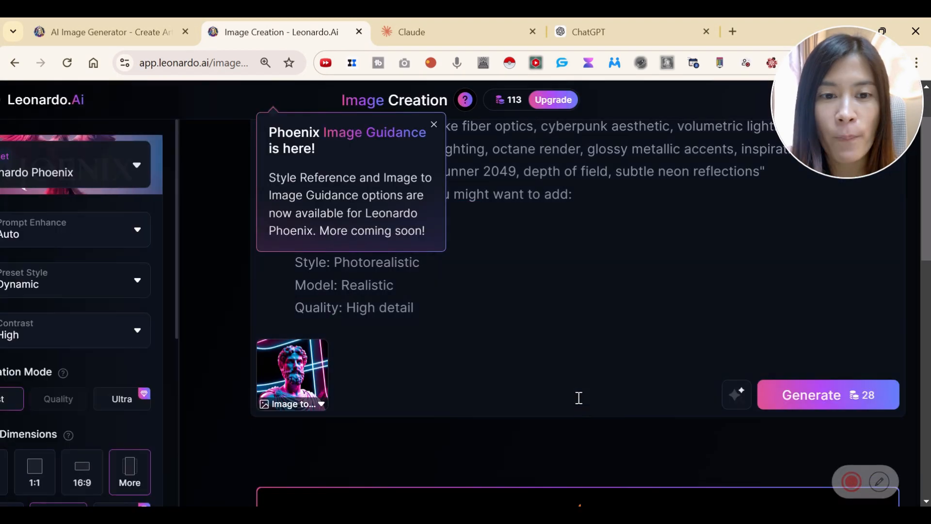
click(434, 125)
scroll(563, 296, up, 2)
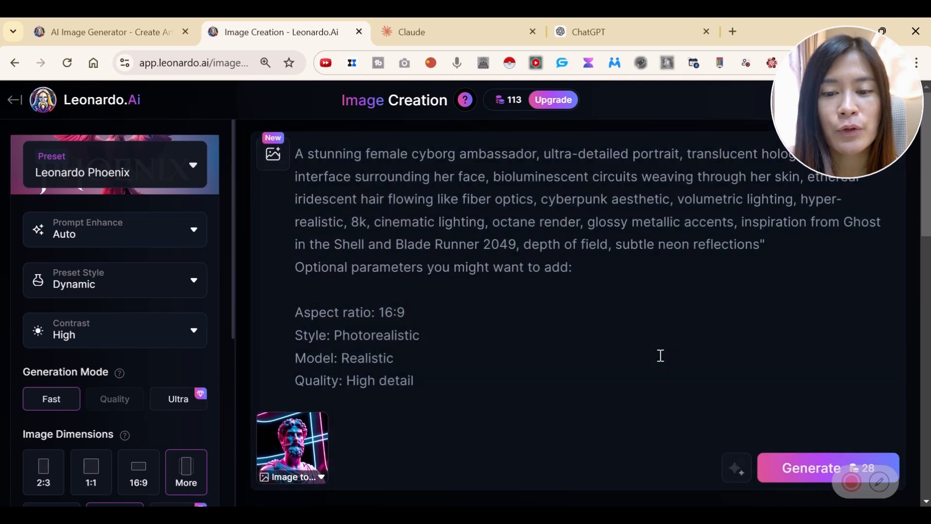
scroll(545, 326, down, 3)
scroll(528, 339, up, 3)
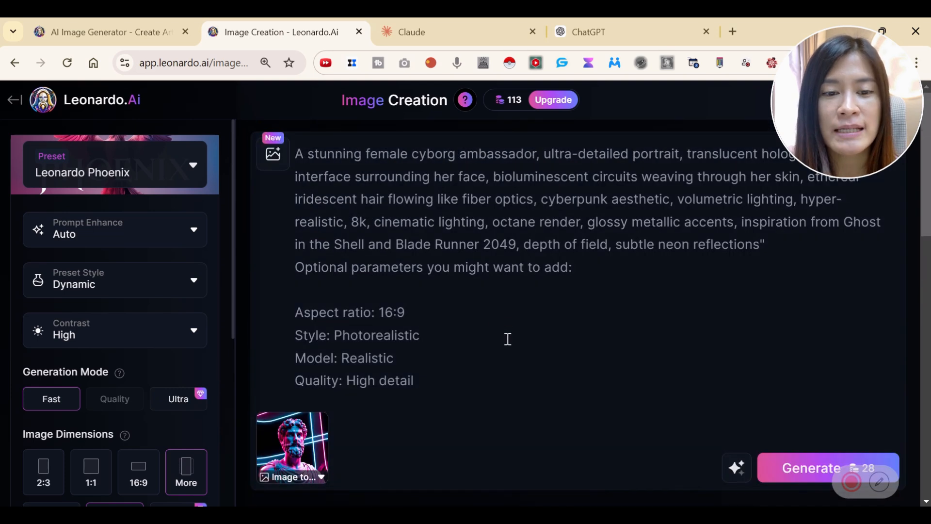
click(522, 345)
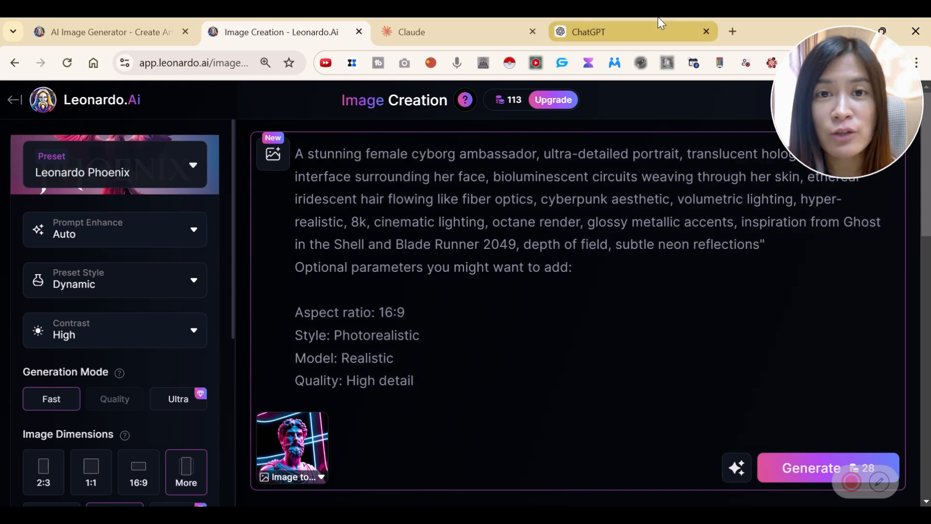
Switch to Claude and copy the female cyborg ambassador prompt together with its optional parameters, through "Quality: High detail".
mouse_move(657, 17)
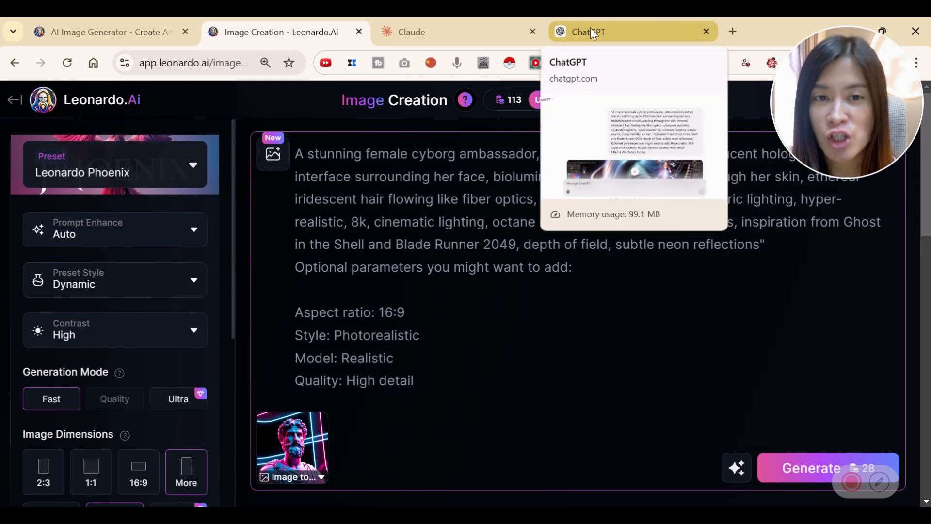
click(441, 29)
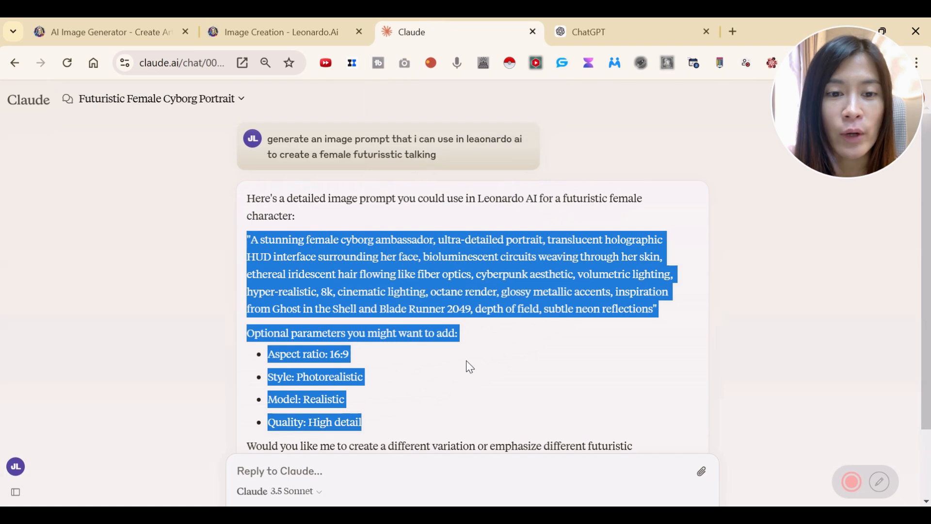
drag(268, 140, 447, 159)
click(447, 159)
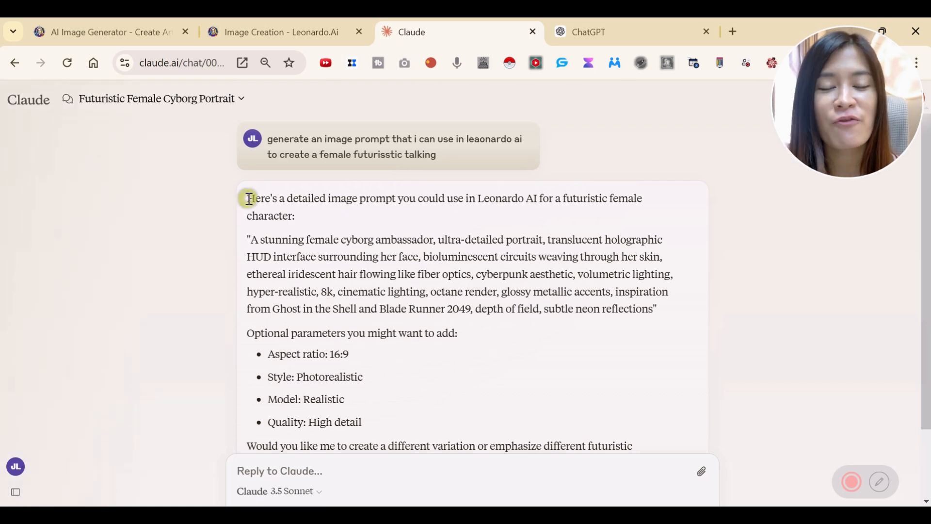
drag(247, 198, 355, 241)
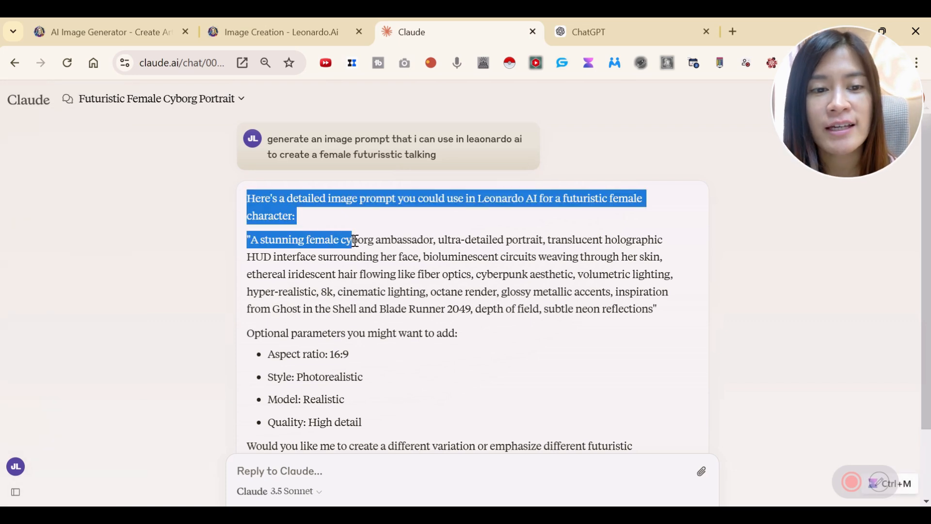
click(355, 240)
drag(244, 240, 320, 245)
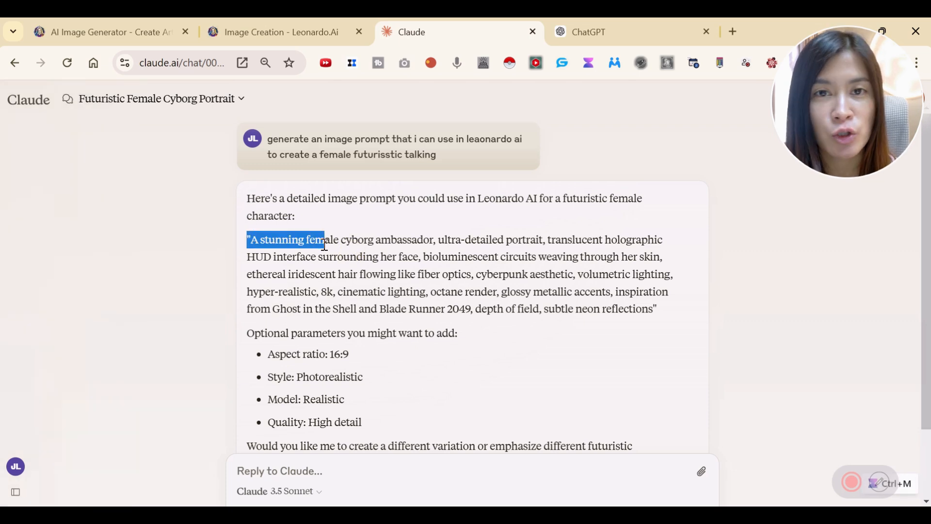
drag(324, 244, 539, 430)
key(ctrl+c)
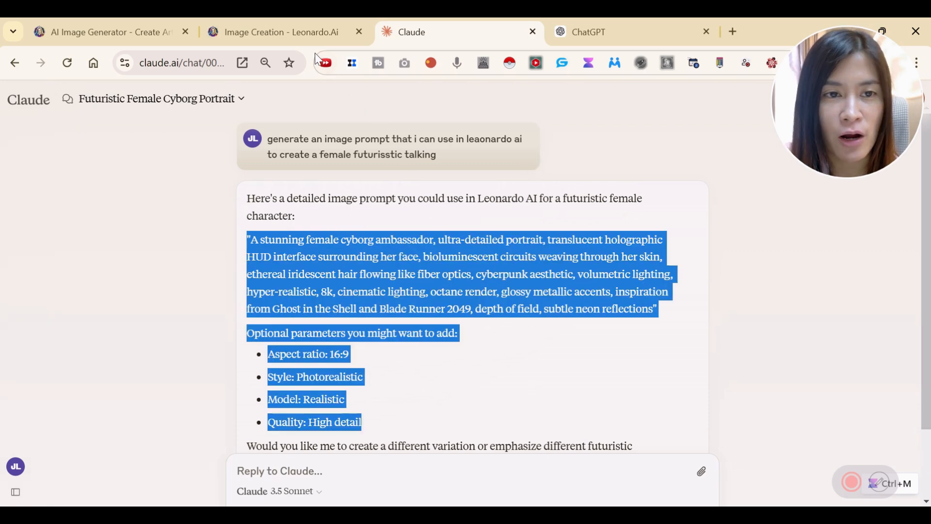
Switch back to Leonardo.Ai, replace the whole prompt with the copied cyborg text and generate the images.
click(304, 33)
key(ctrl+a)
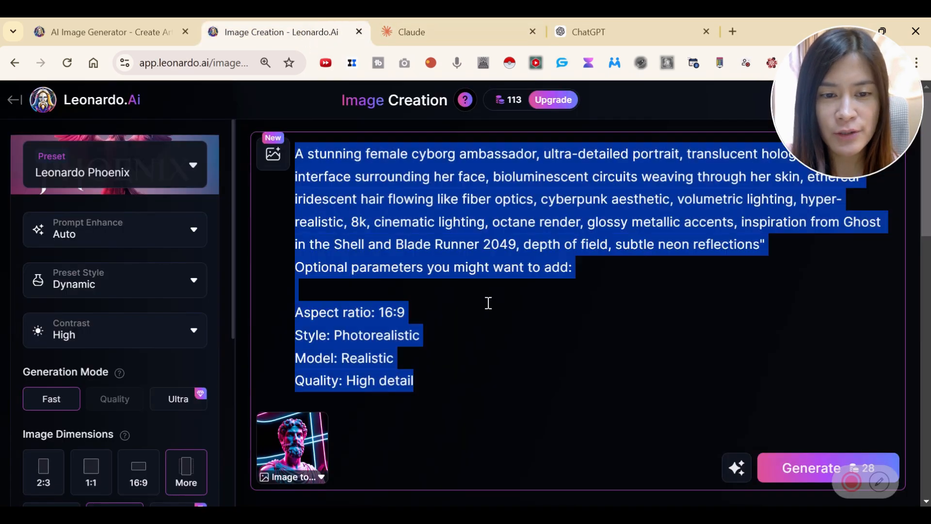
key(BackSpace)
key(ctrl+v)
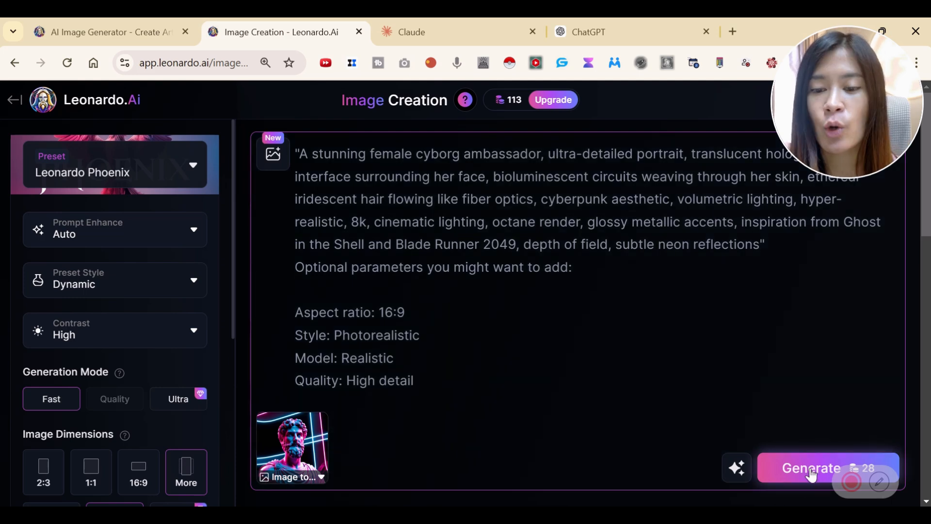
drag(867, 472, 863, 503)
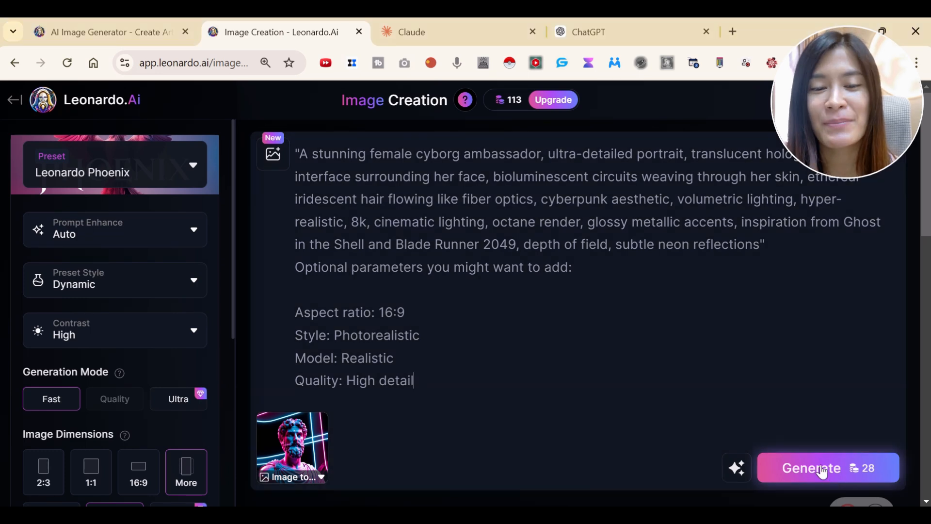
click(826, 451)
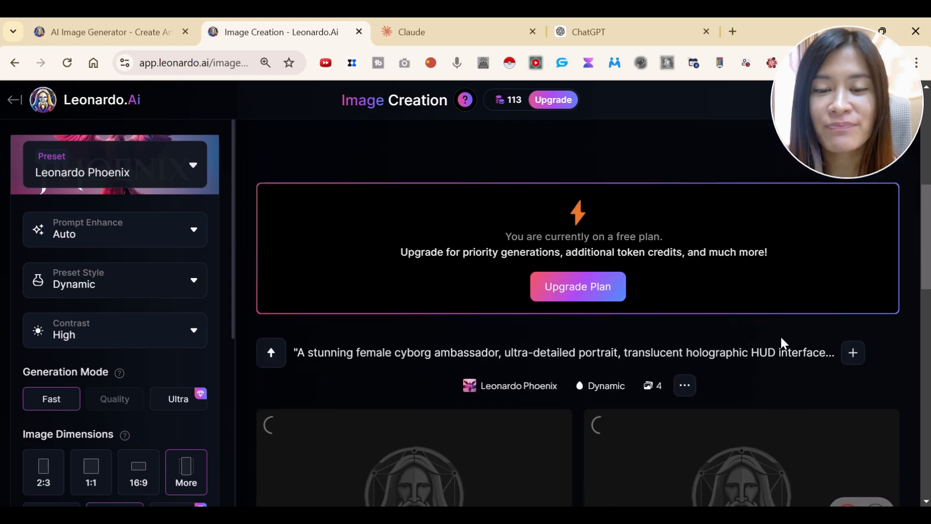
Examine the newly generated cyborg portraits and the image dimension and quantity settings.
scroll(468, 381, down, 2)
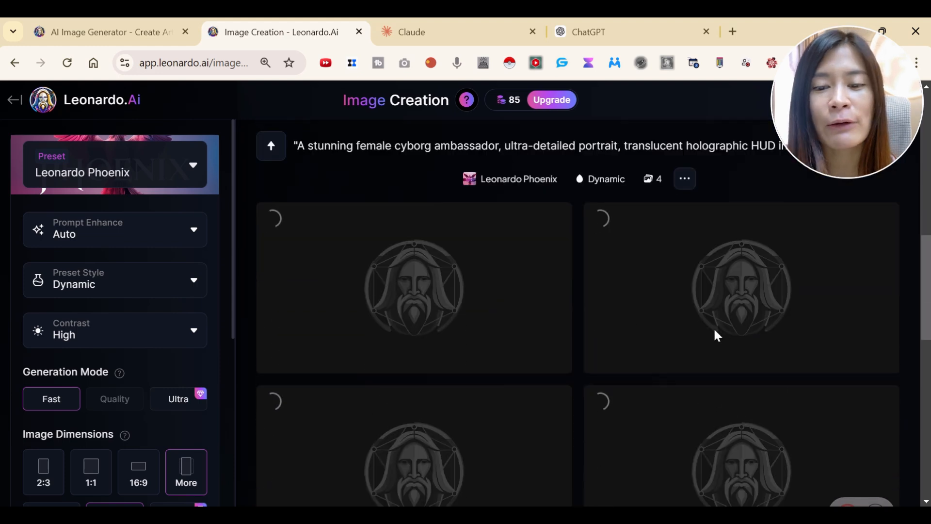
scroll(649, 439, down, 2)
drag(229, 319, 216, 375)
scroll(376, 338, up, 1)
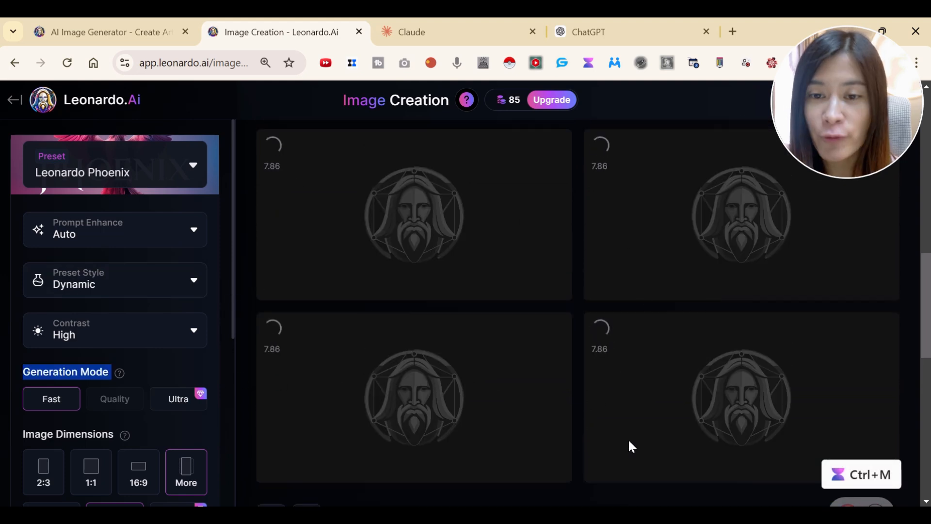
drag(234, 328, 222, 431)
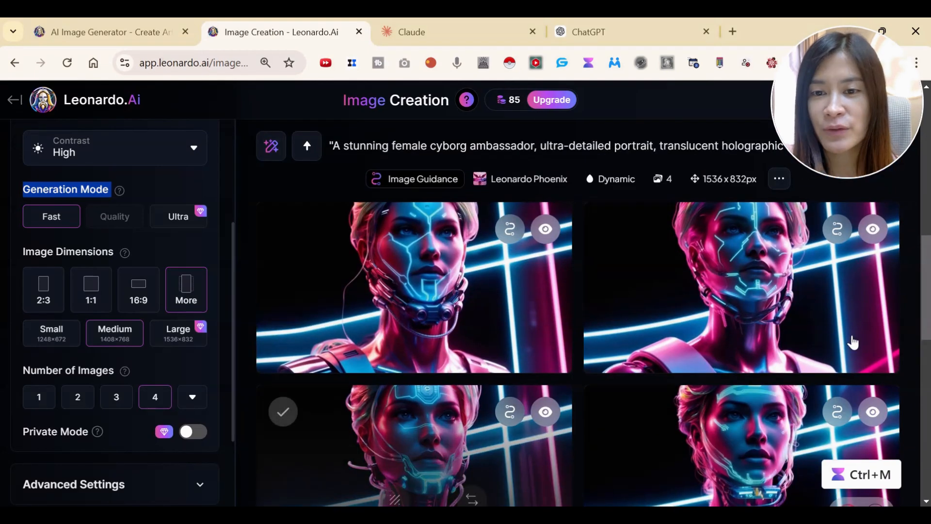
scroll(924, 329, down, 2)
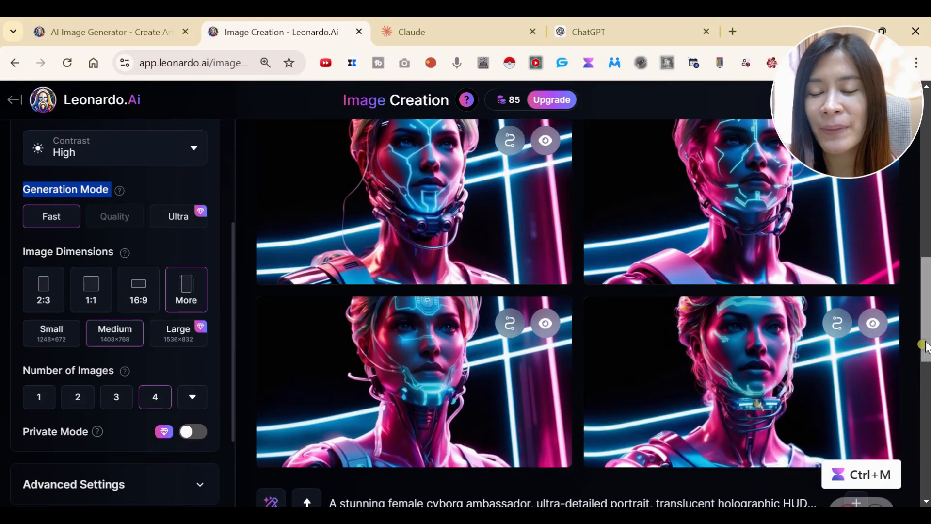
scroll(924, 339, up, 2)
scroll(594, 313, up, 1)
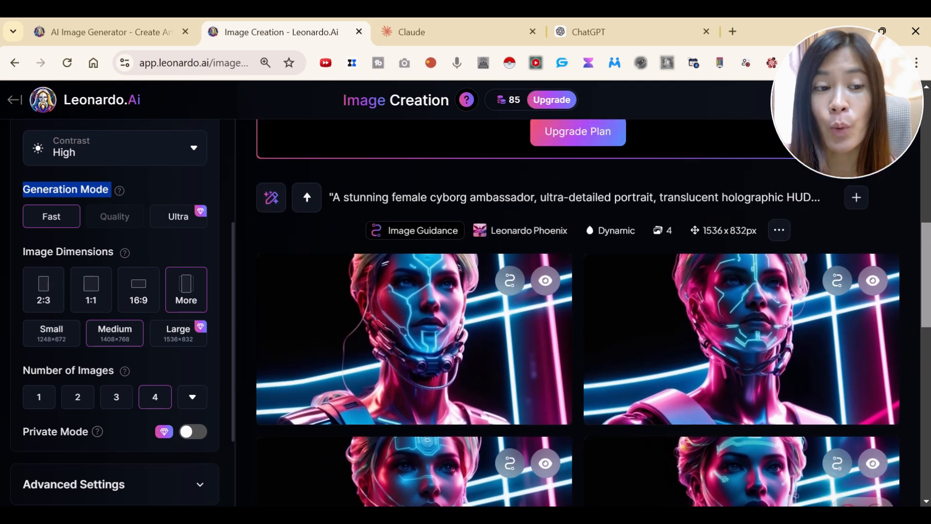
Expand the advanced settings to examine the PhotoReal and Negative Prompt options, leaving Negative Prompt off.
mouse_move(133, 213)
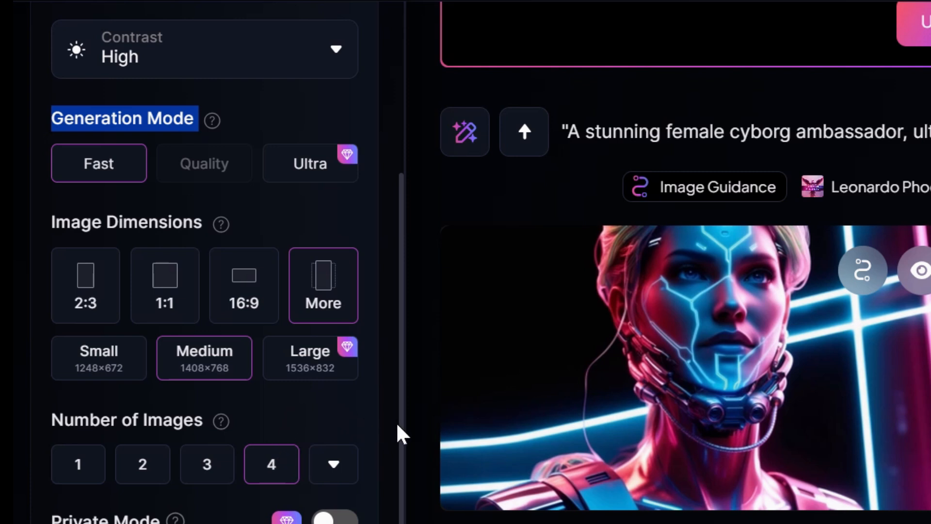
scroll(399, 426, down, 4)
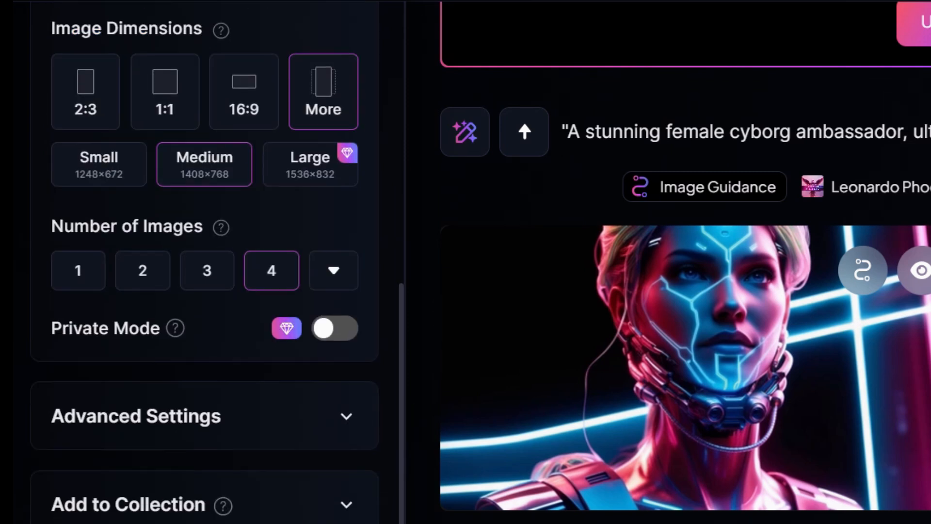
click(330, 427)
scroll(329, 423, down, 5)
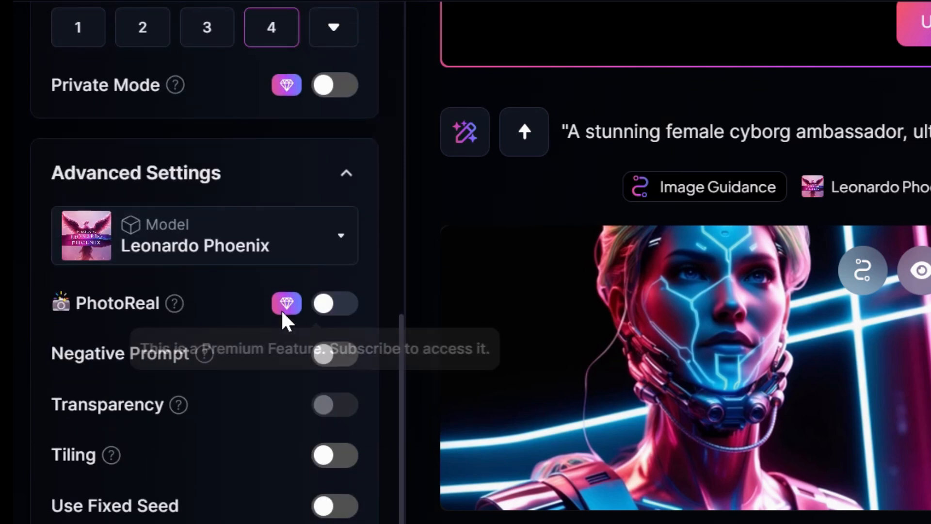
mouse_move(175, 305)
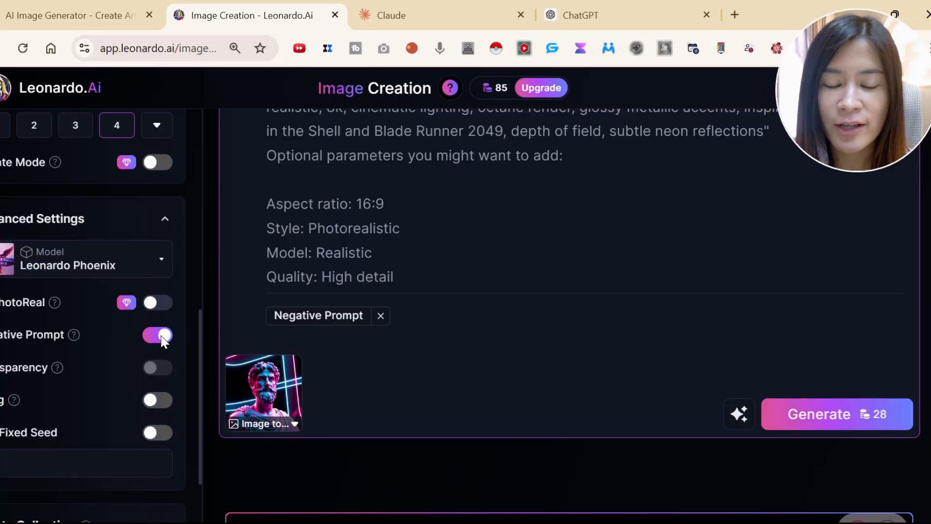
click(159, 336)
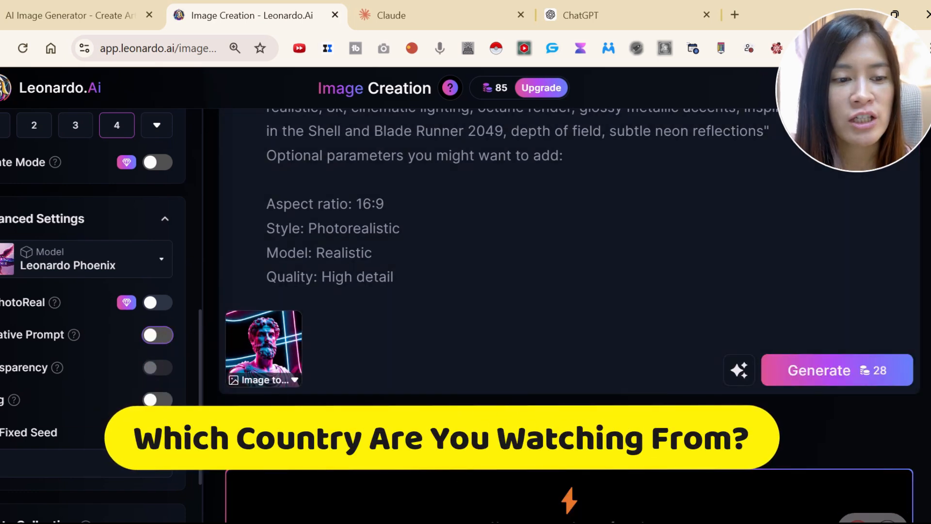
scroll(159, 415, down, 5)
scroll(158, 415, up, 8)
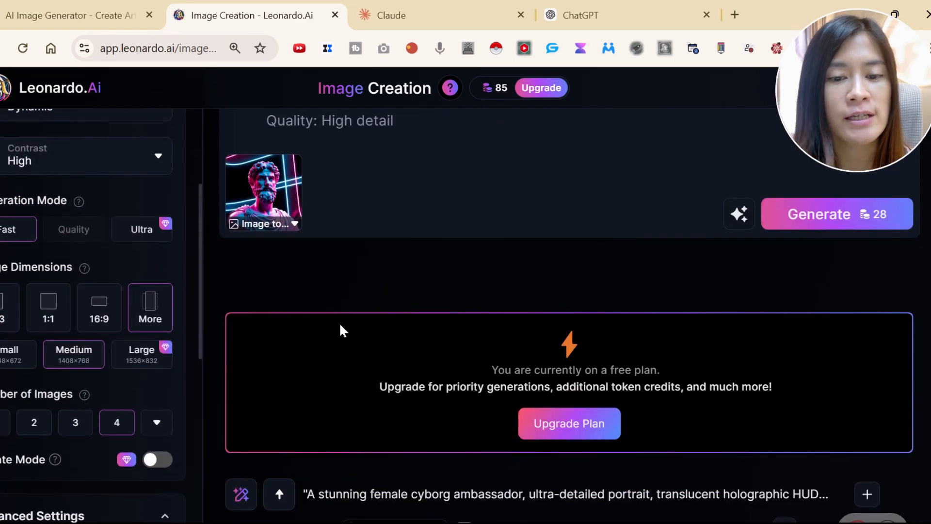
scroll(341, 329, up, 5)
scroll(340, 363, down, 8)
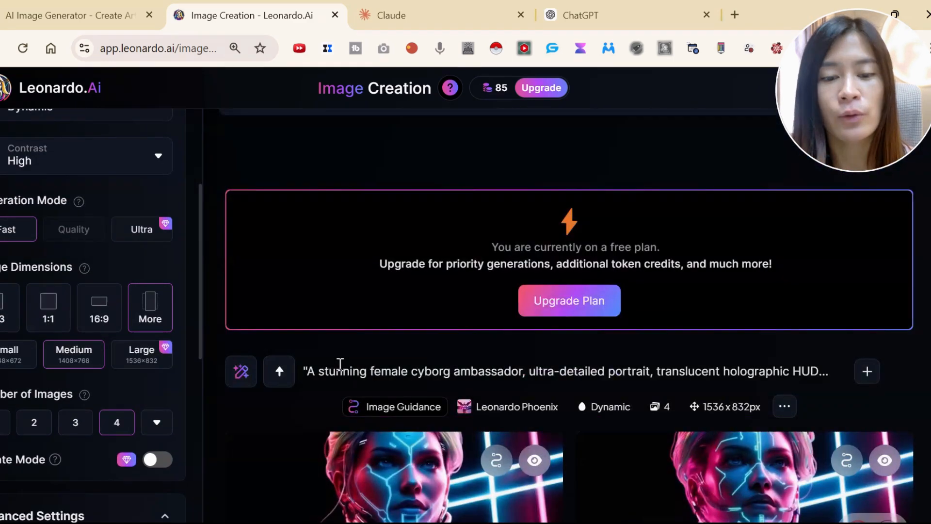
Compare the newly generated cyborg portraits with the downloaded background-free cyborg image in the photo viewer.
scroll(340, 364, down, 5)
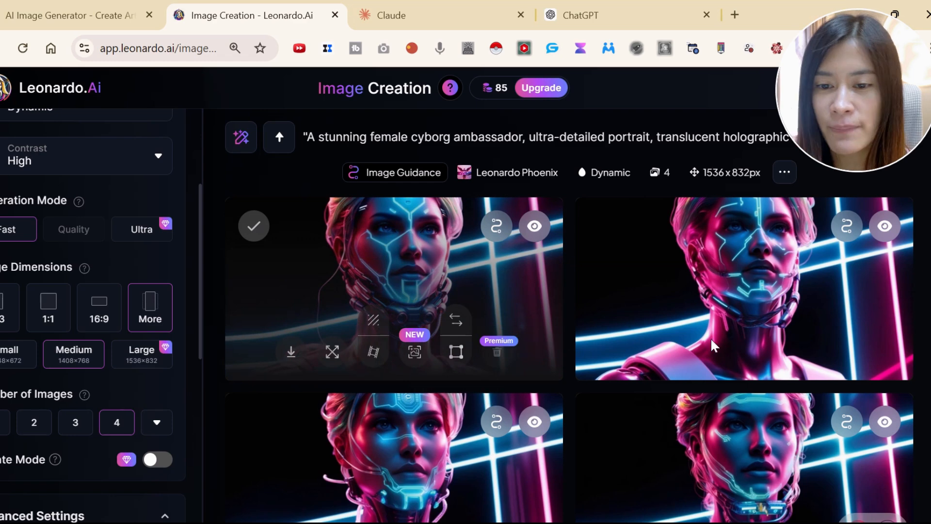
scroll(711, 342, down, 2)
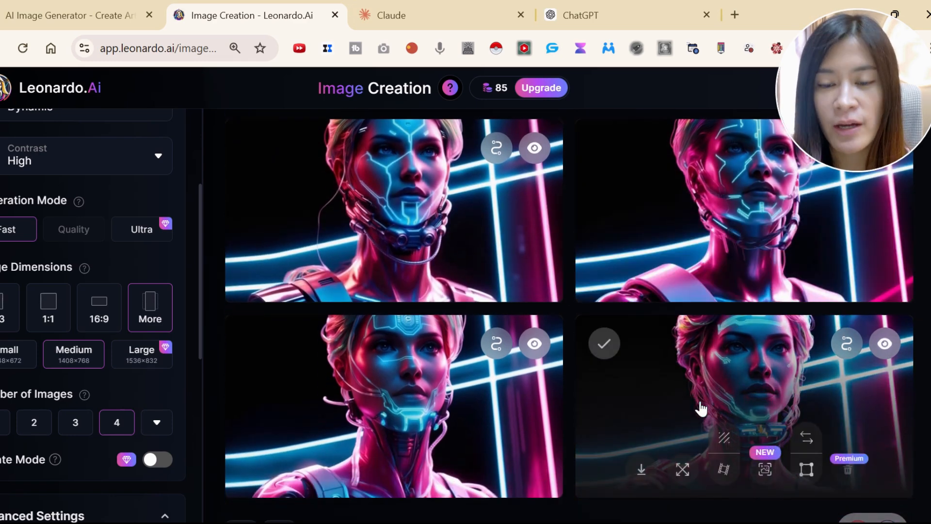
click(641, 469)
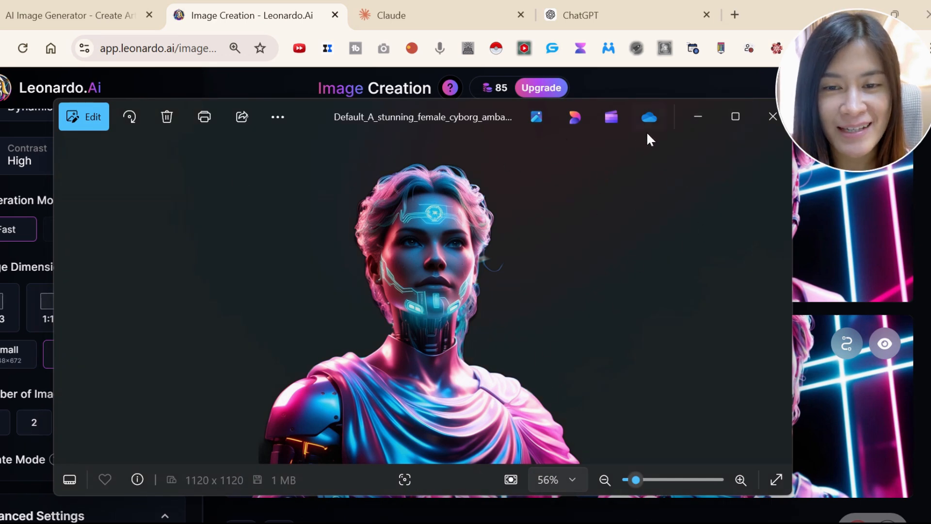
drag(678, 115, 472, 67)
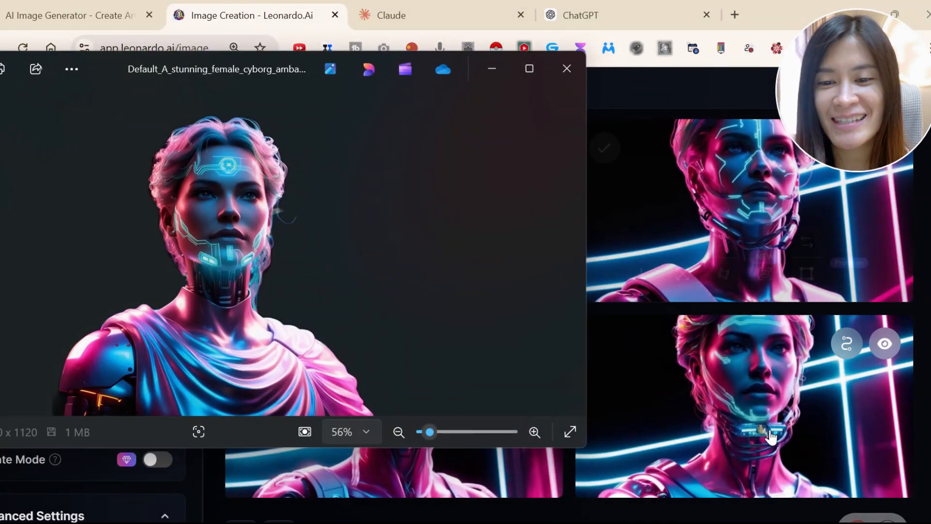
mouse_move(771, 418)
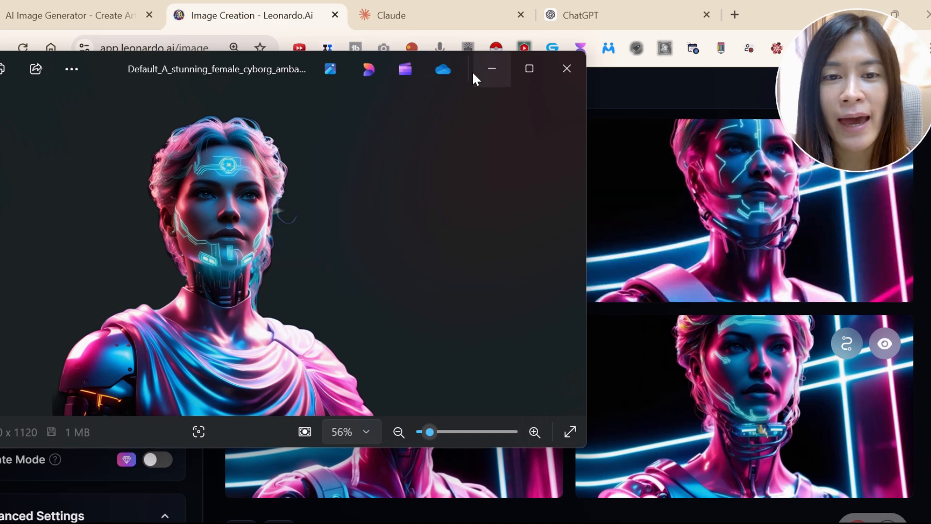
click(719, 352)
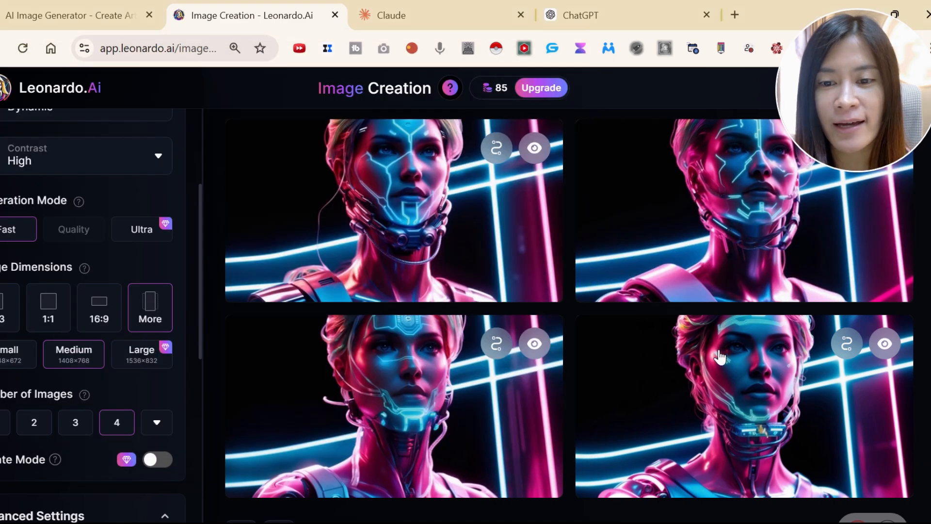
Open the fourth widescreen cyborg portrait, remove its background, inspect the cutout enlarged and close the preview.
click(715, 422)
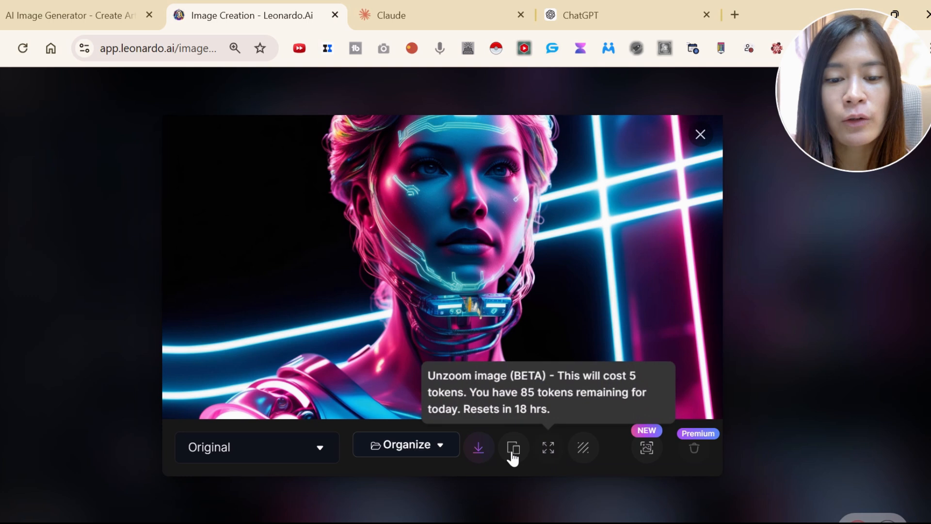
click(583, 451)
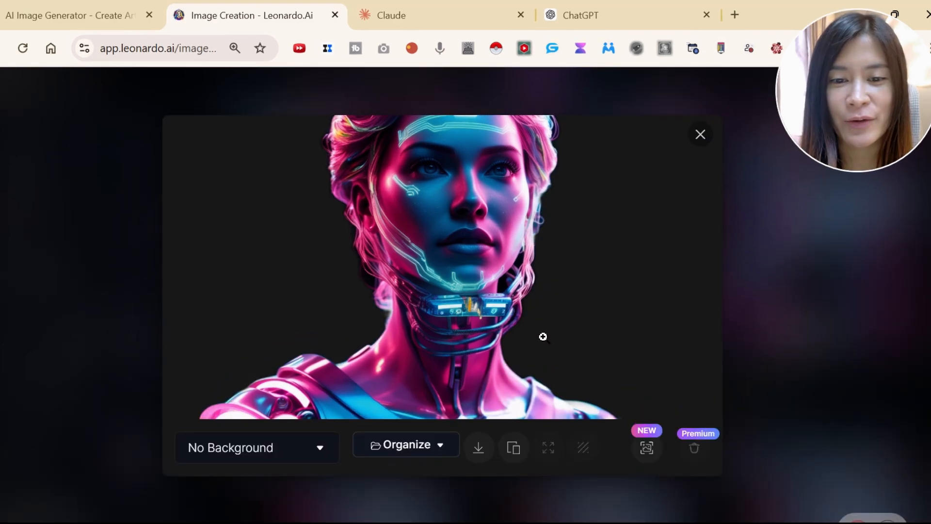
click(479, 448)
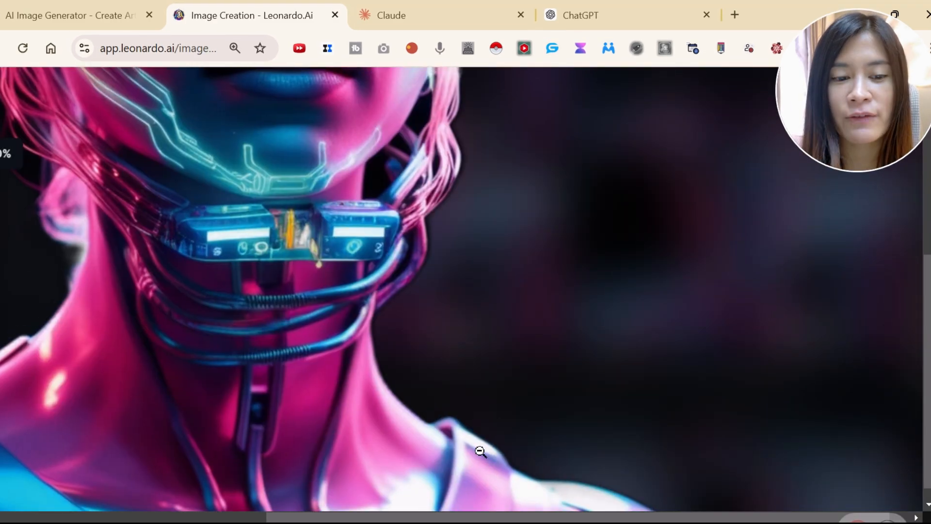
click(490, 435)
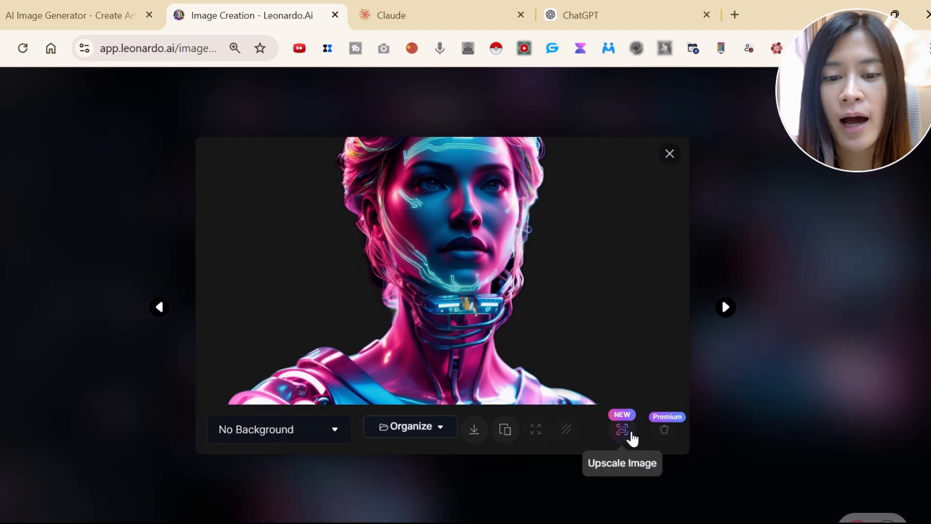
click(673, 155)
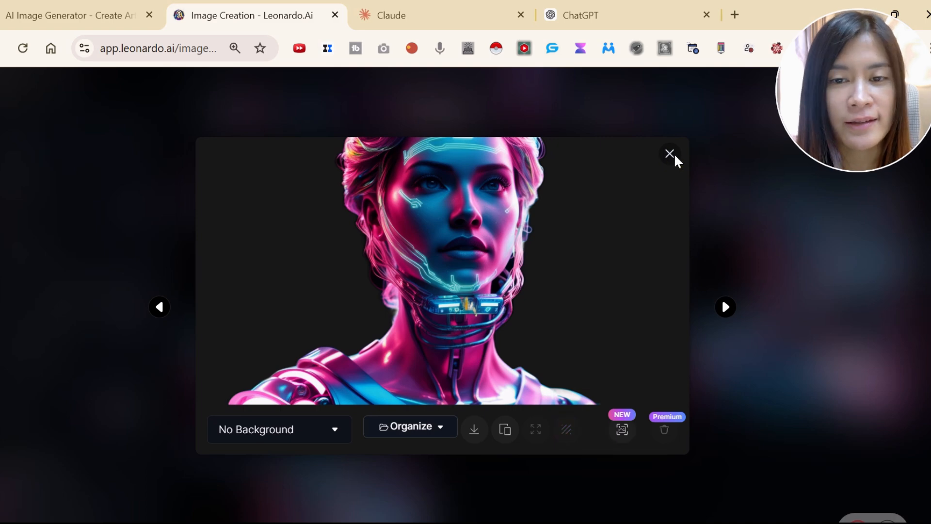
Look at the Upscale Image option for the second square cyborg portrait and dismiss the Ultra Upscaler offer.
scroll(378, 324, down, 2)
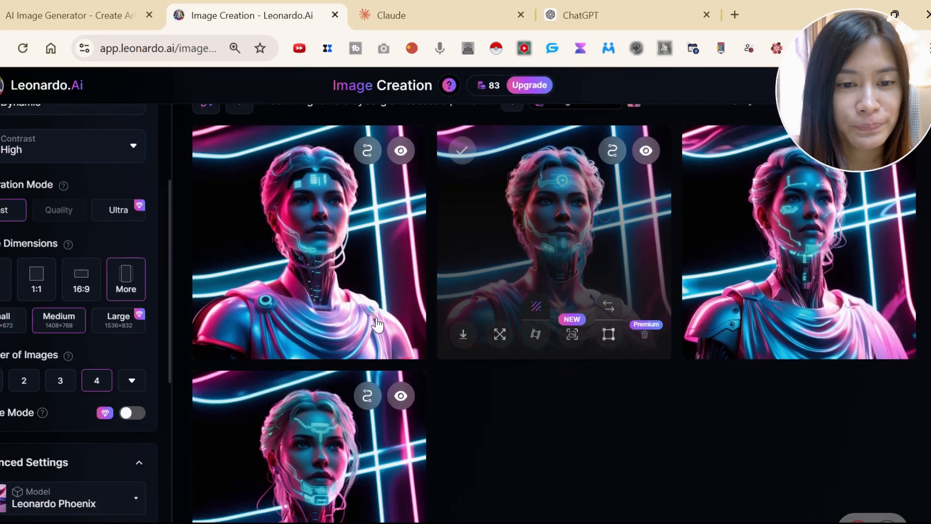
scroll(388, 320, up, 2)
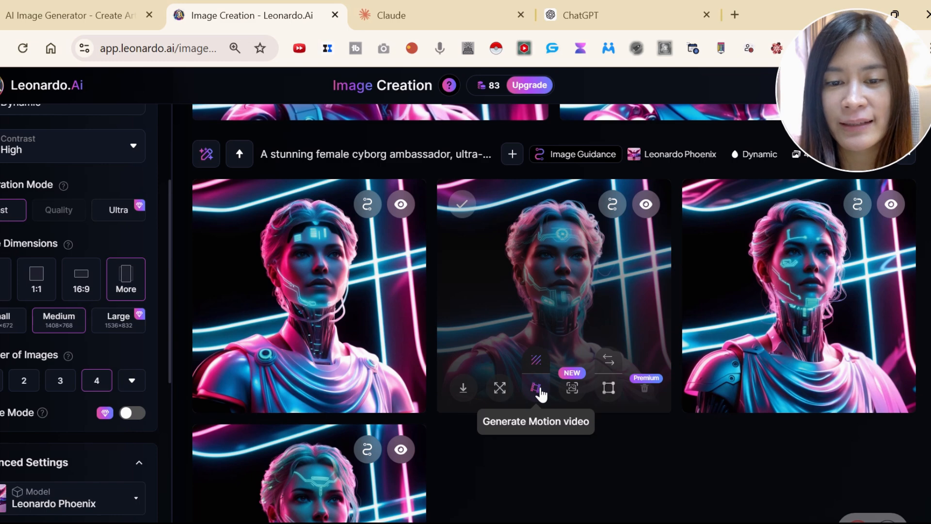
click(572, 388)
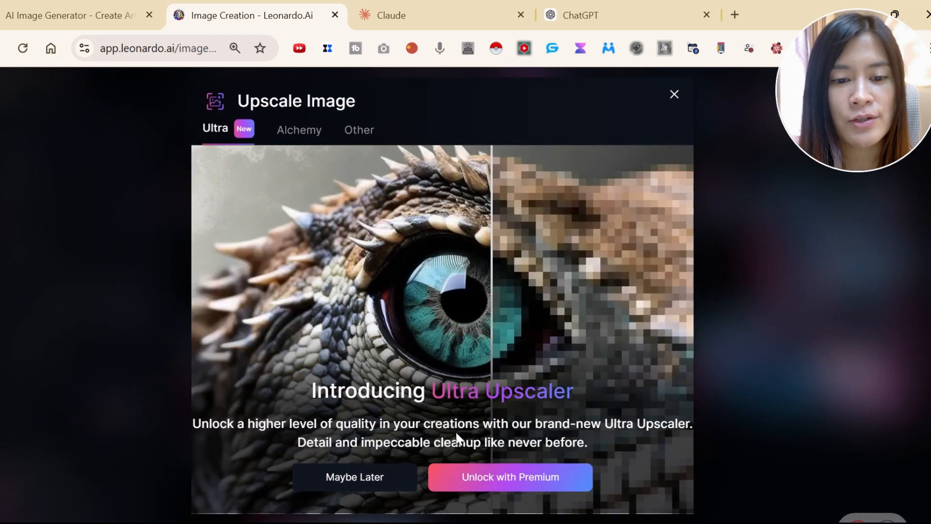
click(345, 478)
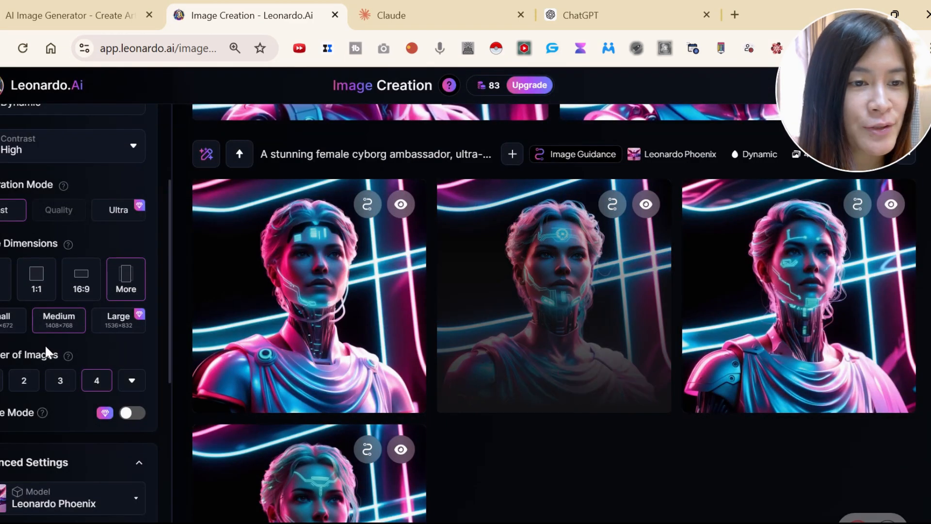
Examine the Motion video settings and recent source images for the second square cyborg portrait, then close them.
scroll(61, 347, up, 3)
mouse_move(532, 401)
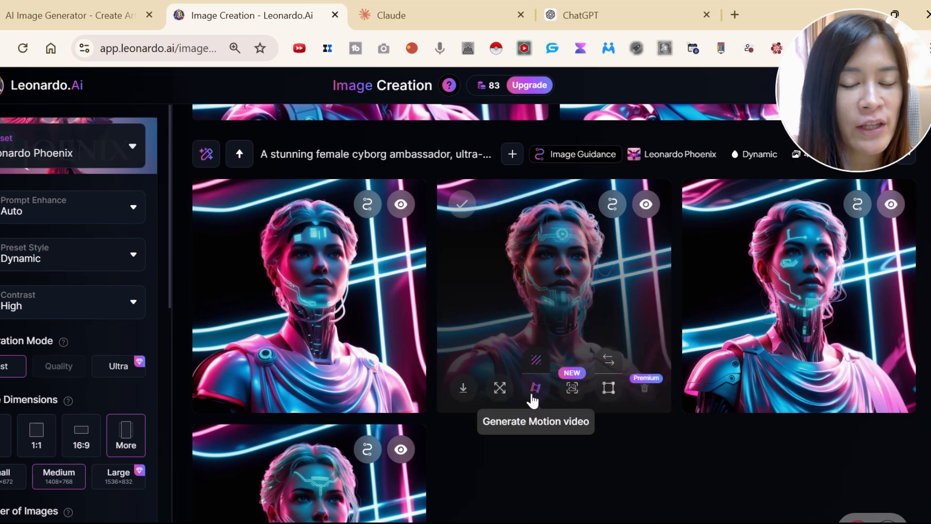
click(534, 390)
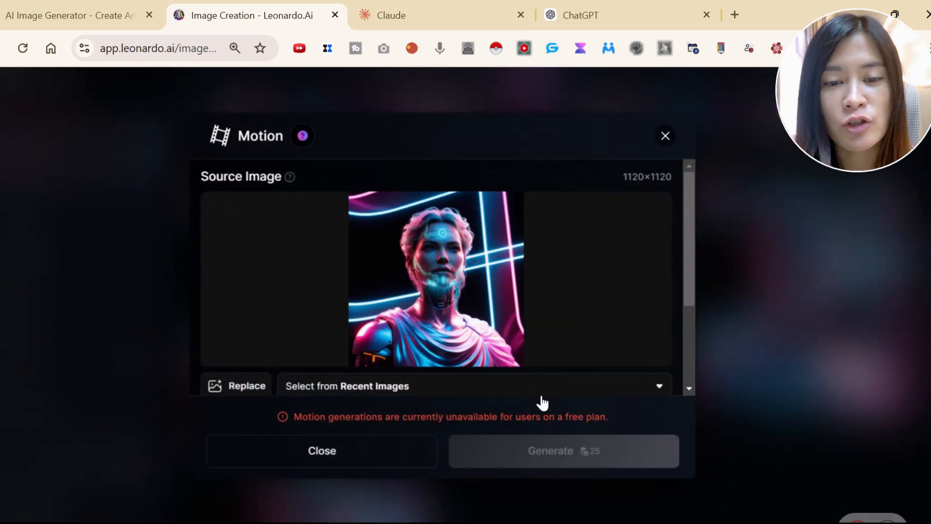
click(379, 386)
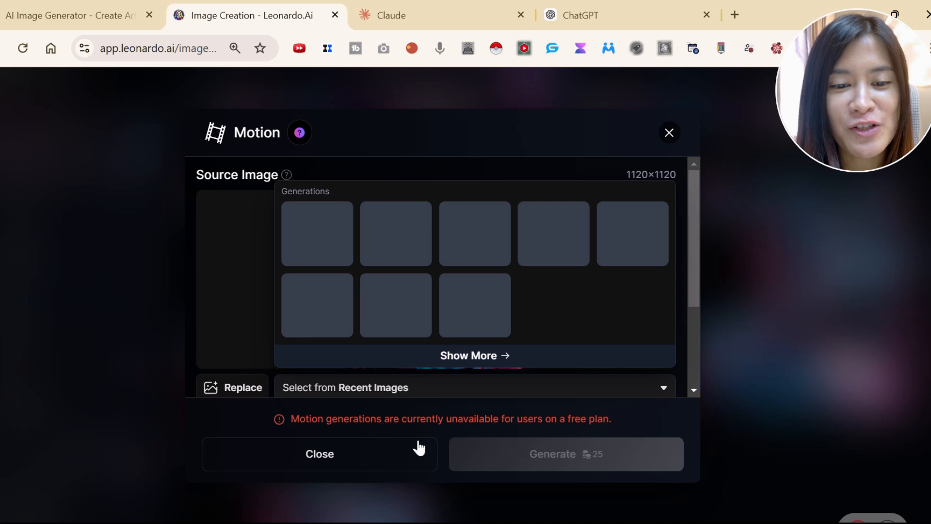
click(426, 446)
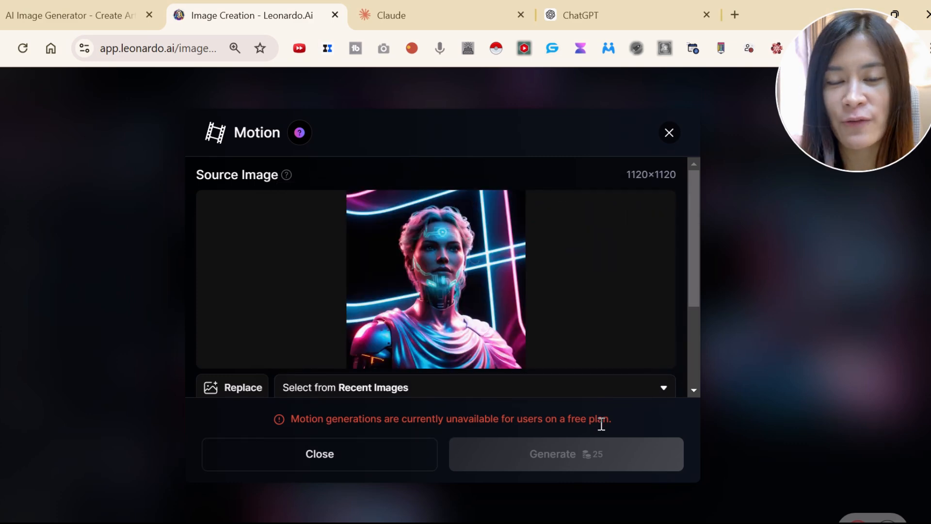
click(671, 135)
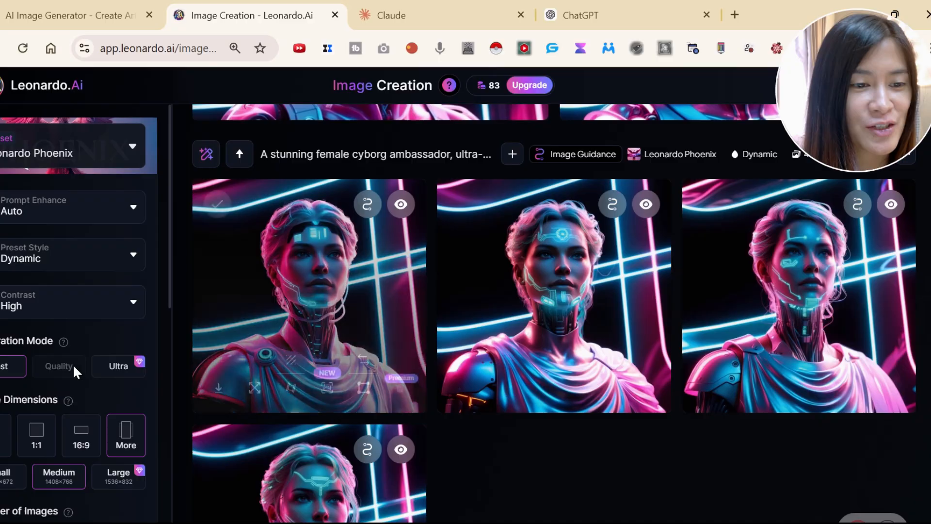
Open the second square cyborg portrait in the canvas editor and mask an area just above the shoulder beside her face.
scroll(74, 371, down, 2)
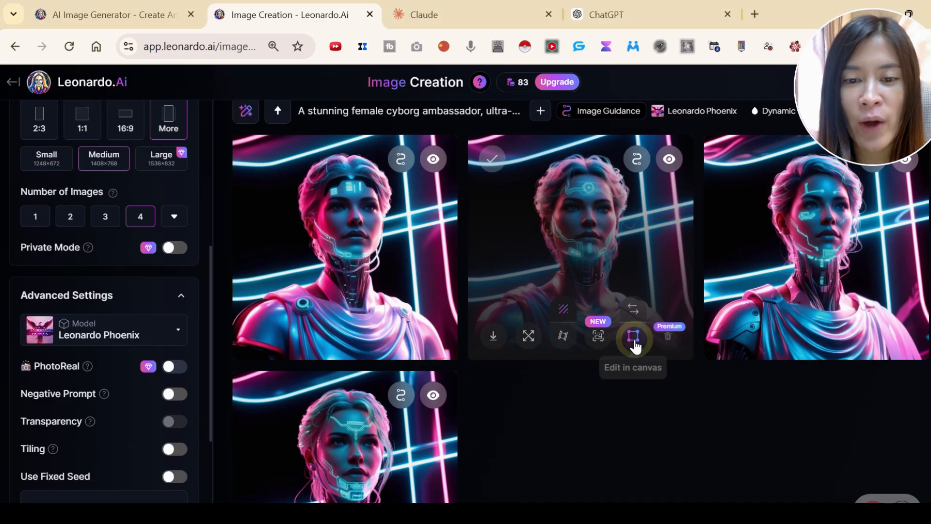
click(486, 369)
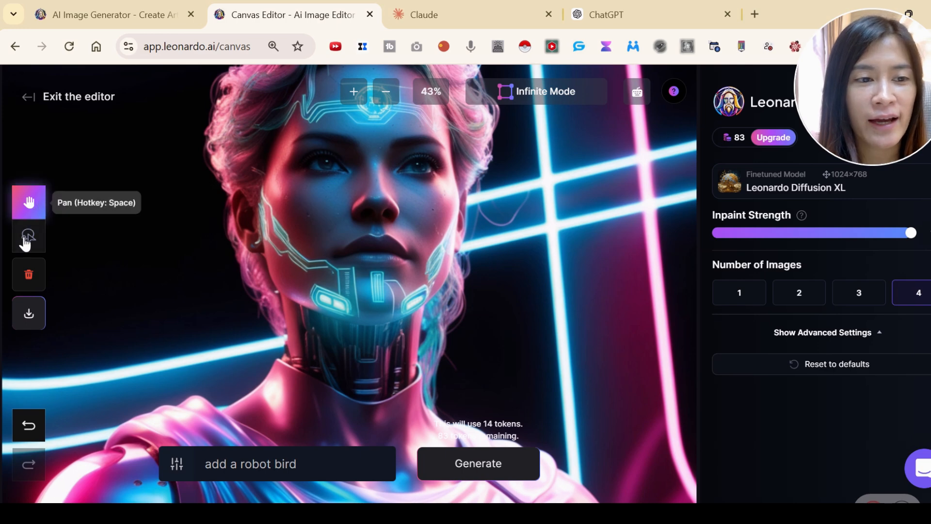
click(26, 243)
mouse_move(104, 291)
mouse_down()
mouse_move(175, 353)
mouse_move(116, 354)
mouse_move(96, 286)
mouse_move(129, 345)
mouse_move(121, 276)
mouse_move(160, 331)
mouse_move(117, 312)
mouse_move(184, 278)
mouse_move(123, 269)
mouse_move(104, 299)
mouse_move(107, 345)
mouse_move(117, 278)
mouse_move(110, 333)
mouse_move(192, 305)
mouse_move(100, 291)
mouse_move(214, 340)
mouse_move(99, 301)
mouse_move(115, 287)
mouse_move(82, 306)
mouse_move(99, 369)
mouse_move(139, 280)
mouse_move(111, 360)
mouse_move(201, 339)
mouse_move(181, 364)
mouse_move(124, 359)
mouse_move(173, 369)
mouse_move(81, 336)
mouse_move(155, 298)
mouse_move(169, 304)
mouse_move(103, 367)
mouse_move(144, 340)
mouse_move(181, 398)
mouse_move(154, 419)
mouse_move(205, 417)
mouse_move(118, 412)
mouse_move(148, 342)
mouse_up()
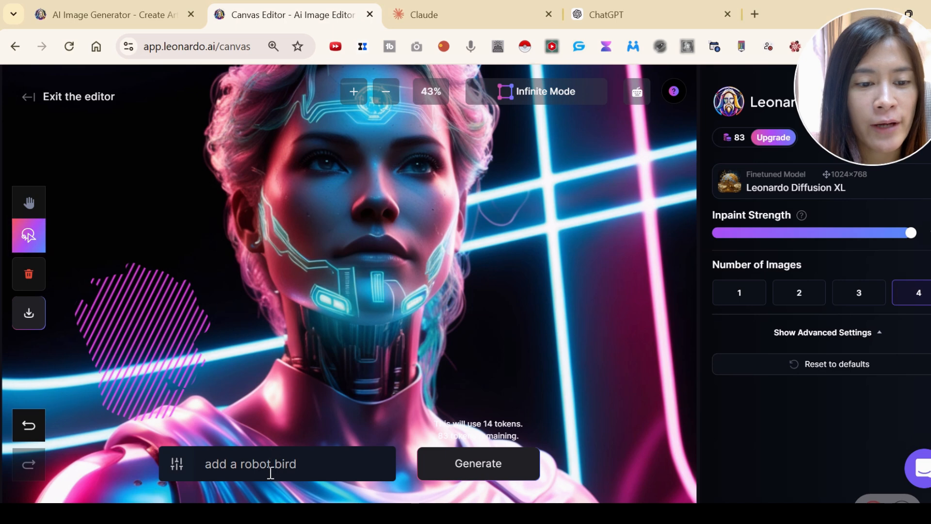
Replace the canvas prompt with "add a robot on the shoulder and this is a talking robot bird".
click(237, 464)
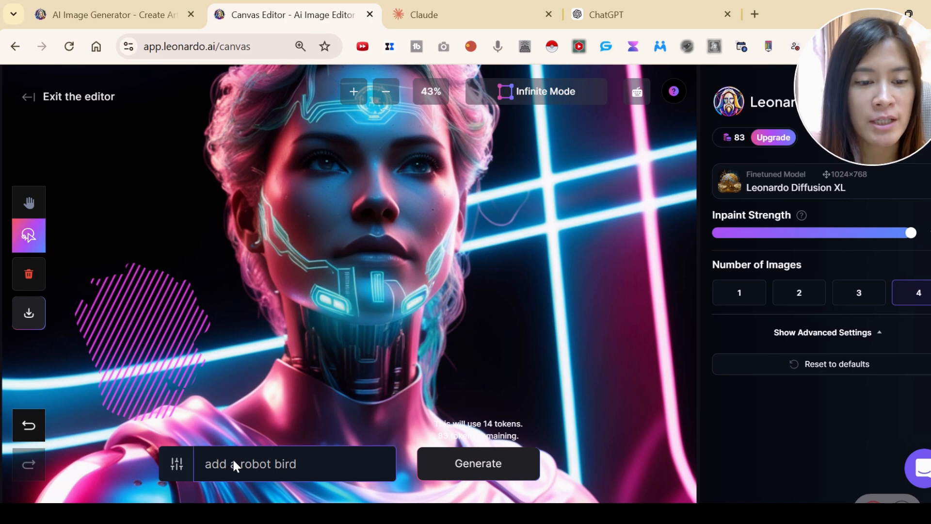
text(add)
key(ctrl+a)
text(add)
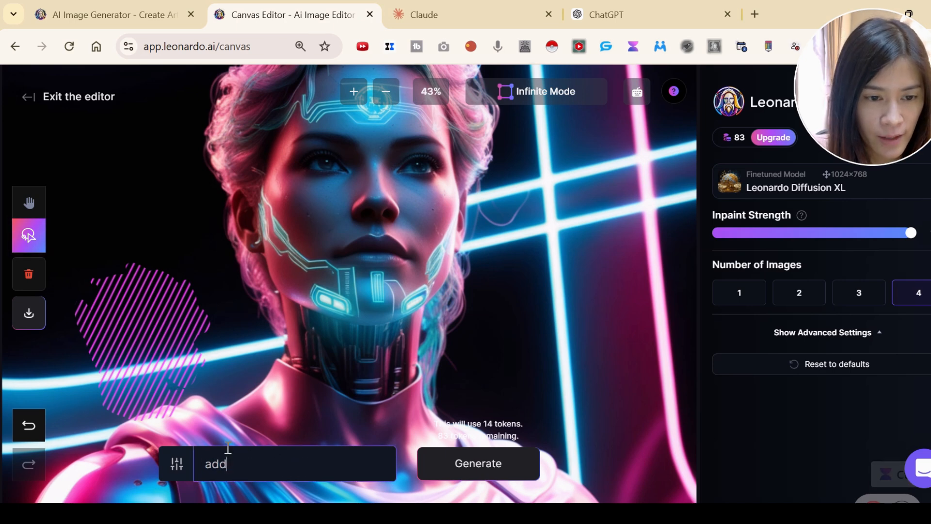
text( a robot on the shoulkder)
key(BackSpace)
key(BackSpace)
key(BackSpace)
key(BackSpace)
text(der and this )
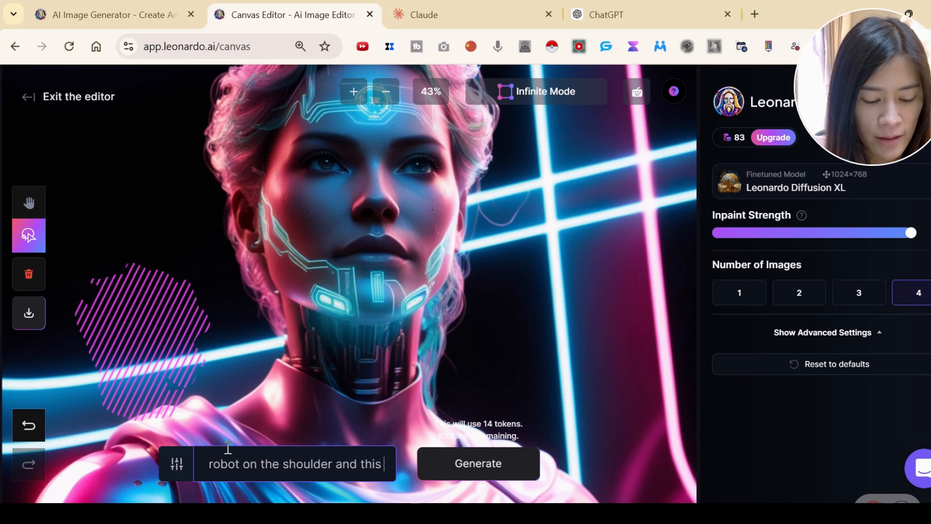
text(is a talking robot bird)
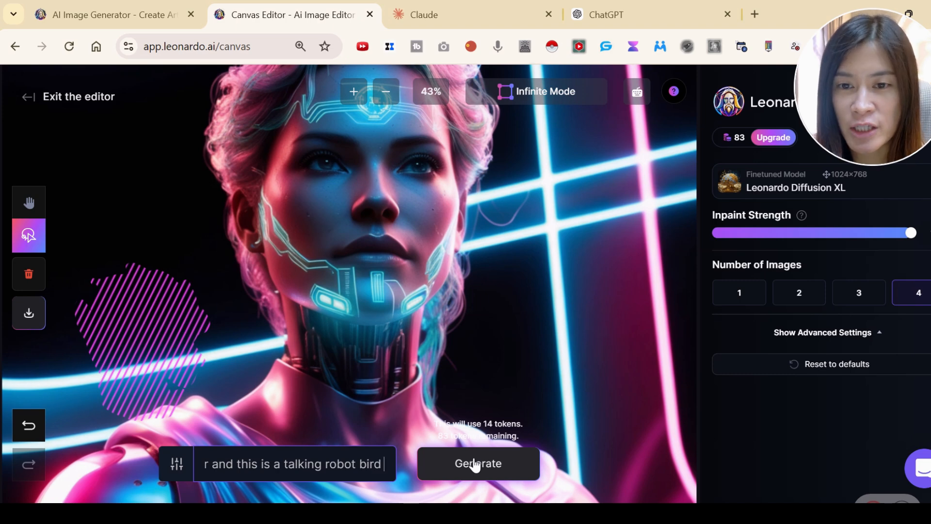
Review the available finetuned models, keep Leonardo Diffusion XL with 4 images, and generate the masked edit.
click(858, 299)
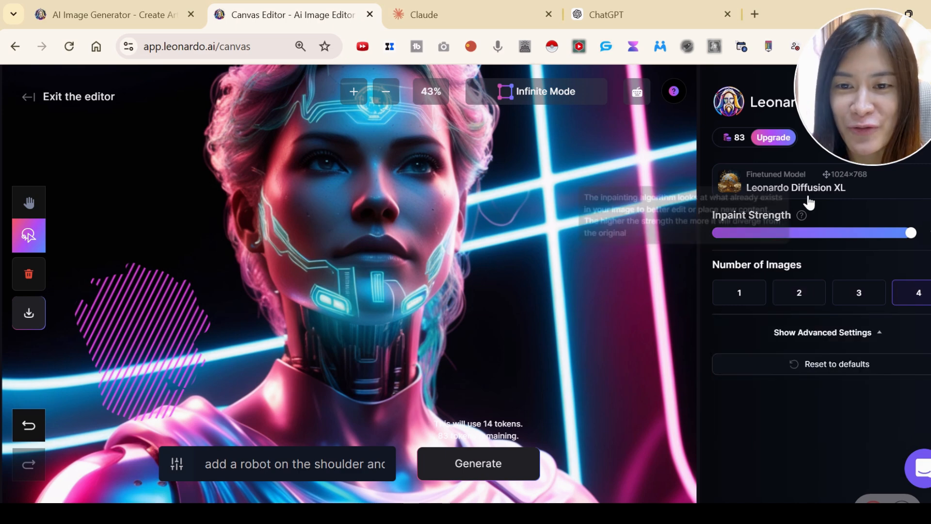
click(817, 189)
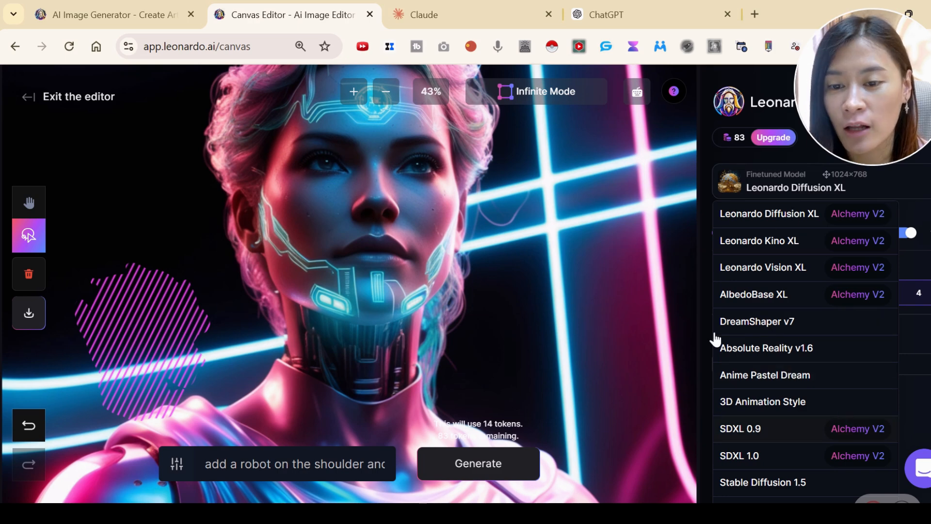
click(469, 466)
click(469, 465)
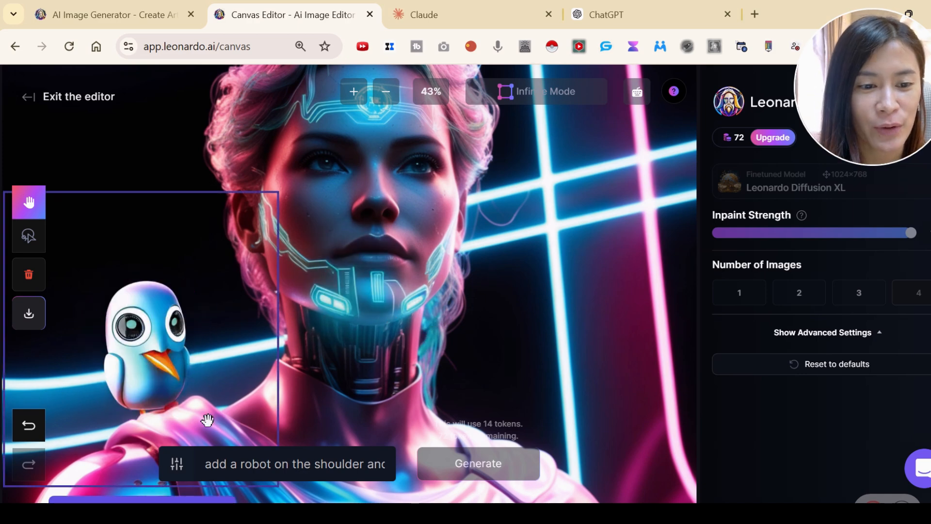
Compare the four generated robot bird variations on the shoulder and return to the yellow bird, variation 2.
scroll(216, 381, down, 1)
click(125, 490)
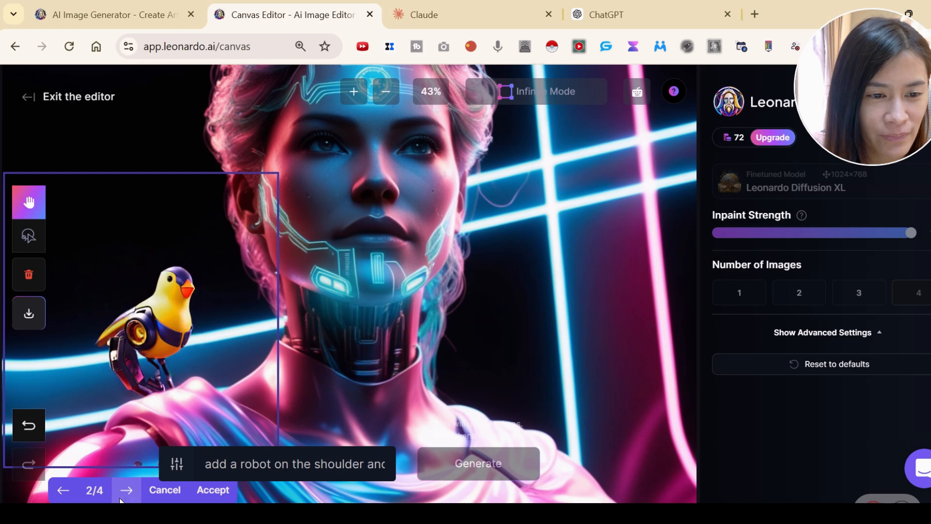
click(127, 492)
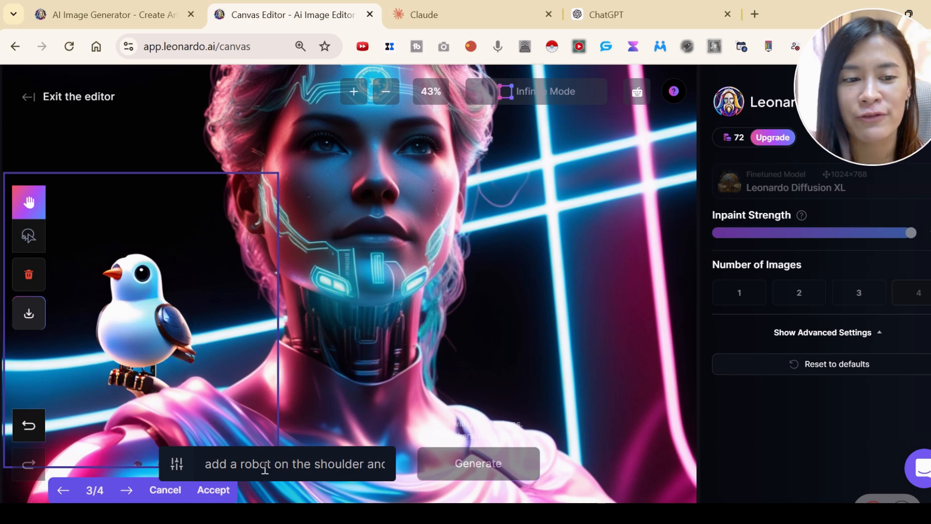
click(128, 491)
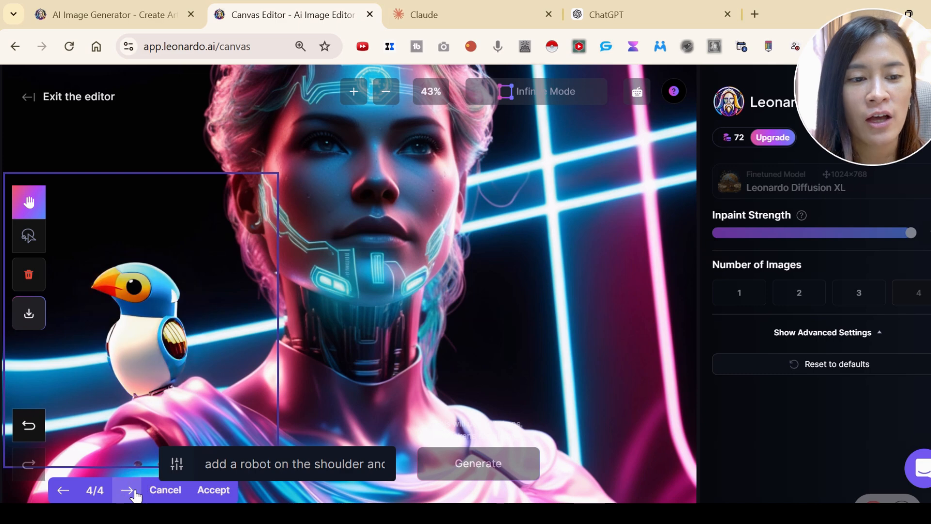
click(62, 490)
scroll(169, 360, down, 1)
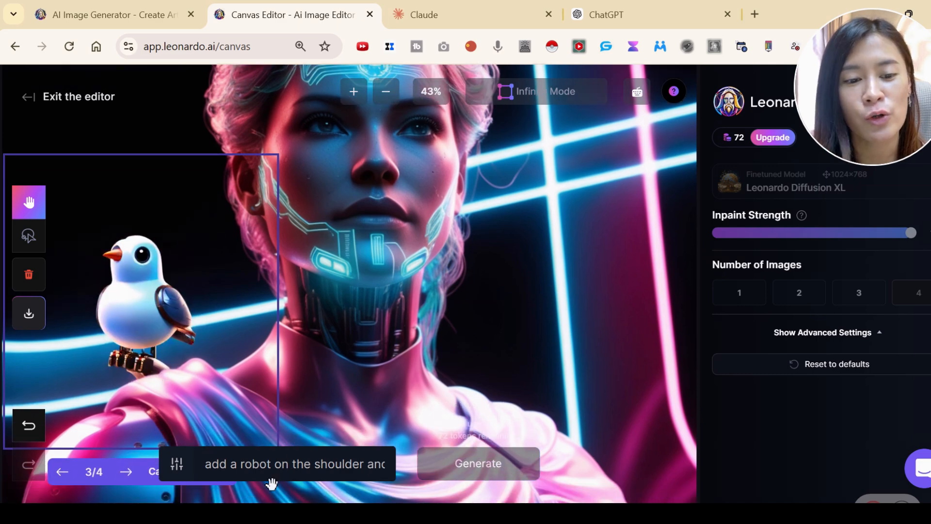
scroll(169, 344, down, 1)
click(70, 467)
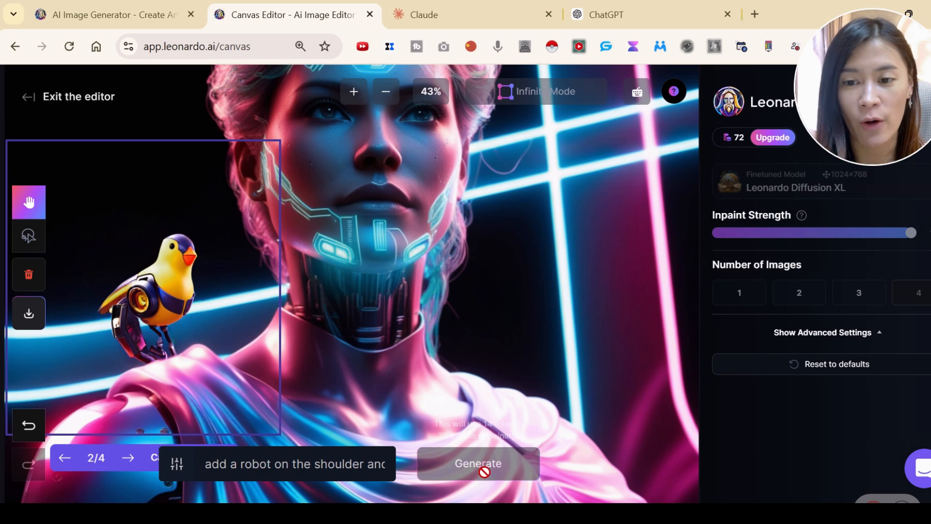
Switch to the white robot bird, variation 3, and accept it onto the cyborg portrait.
scroll(527, 275, down, 1)
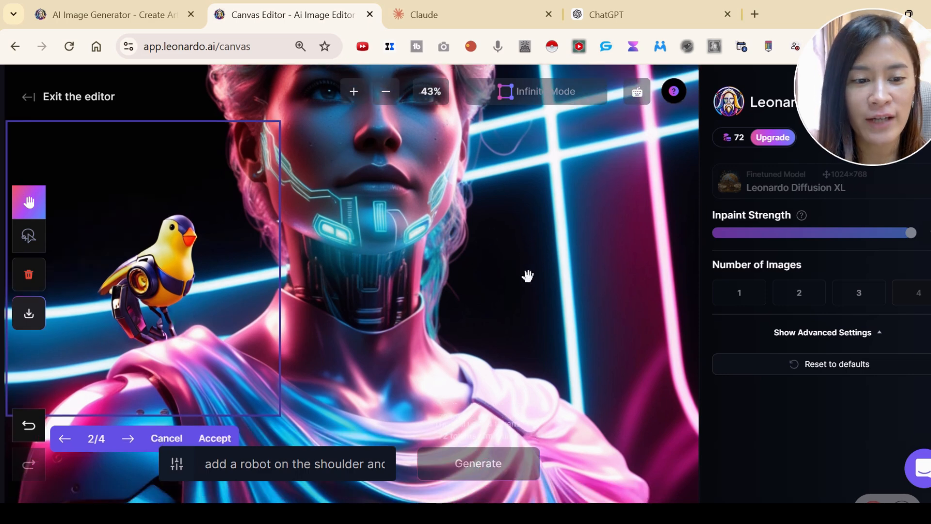
scroll(528, 275, up, 2)
scroll(250, 424, up, 1)
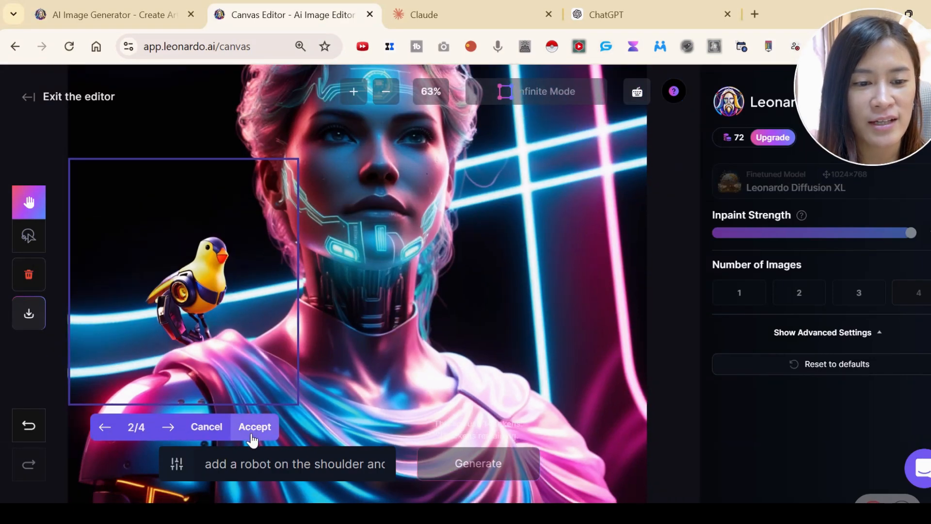
click(167, 428)
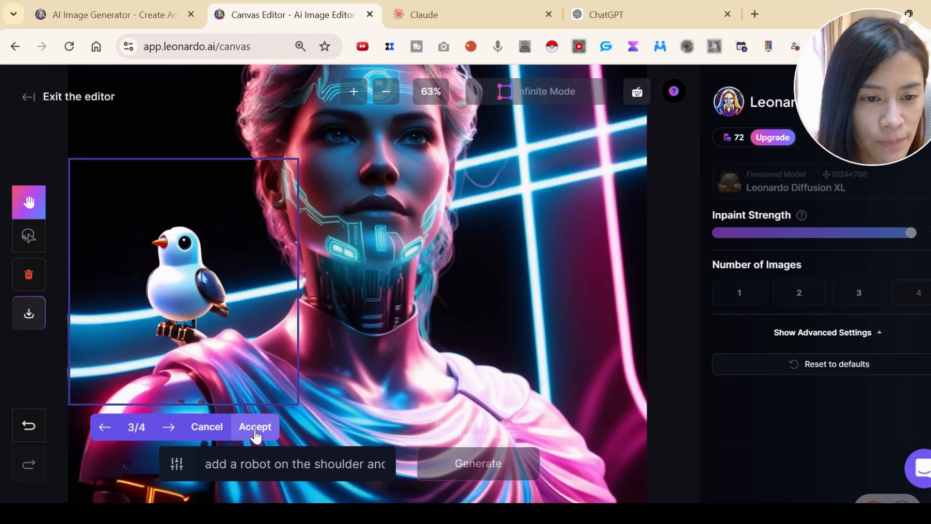
click(256, 433)
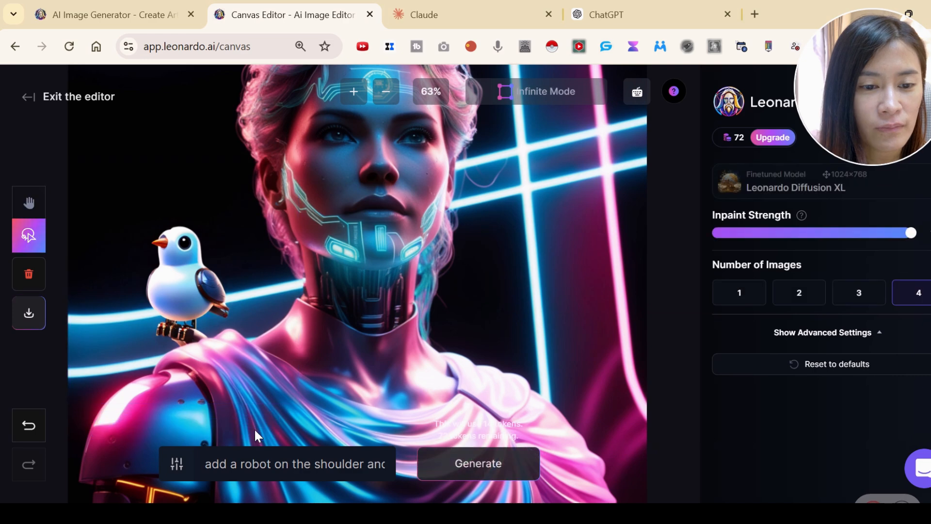
Lower the inpaint strength to a little under three quarters of its range and exit the canvas editor to the home page.
drag(911, 233, 853, 233)
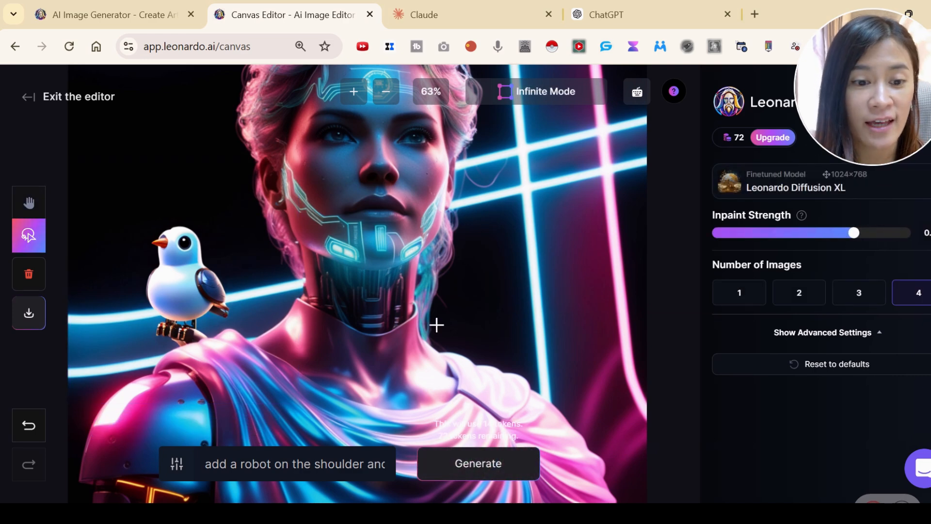
scroll(414, 329, up, 3)
scroll(467, 327, up, 2)
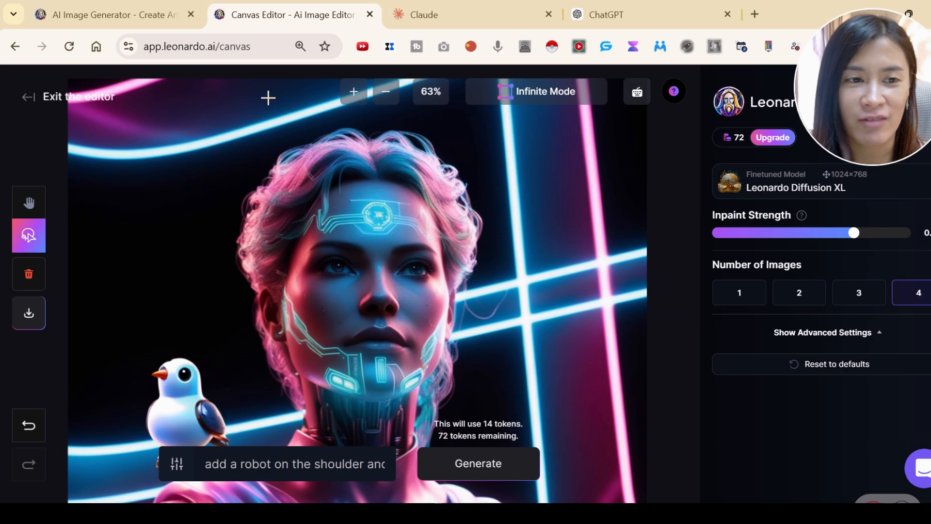
click(37, 98)
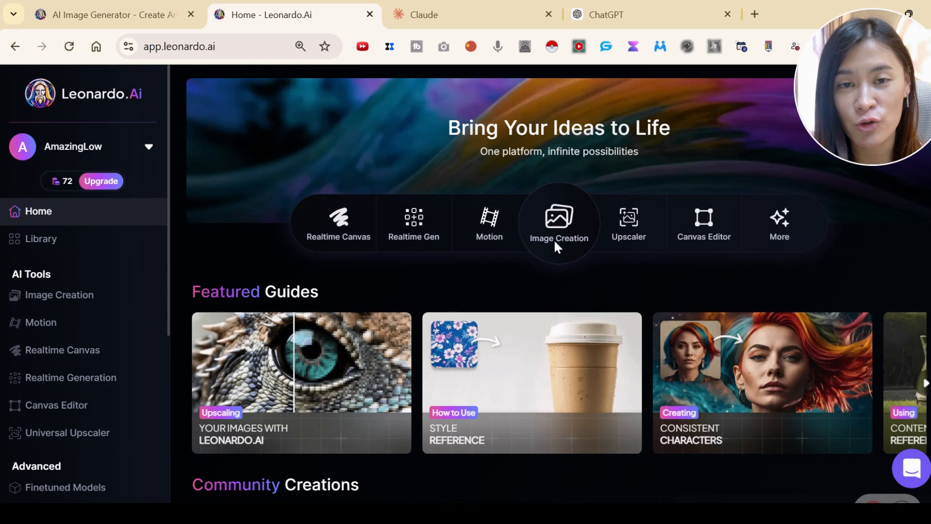
click(555, 243)
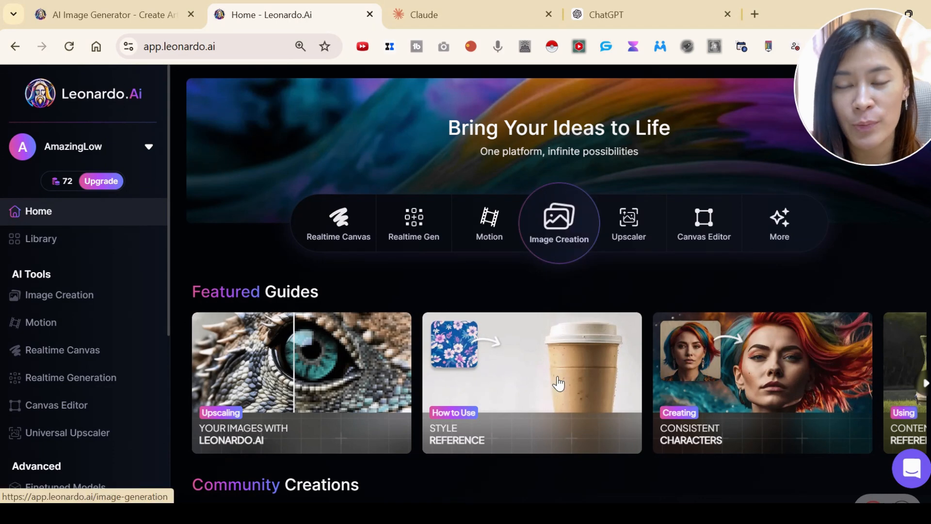
scroll(563, 291, down, 3)
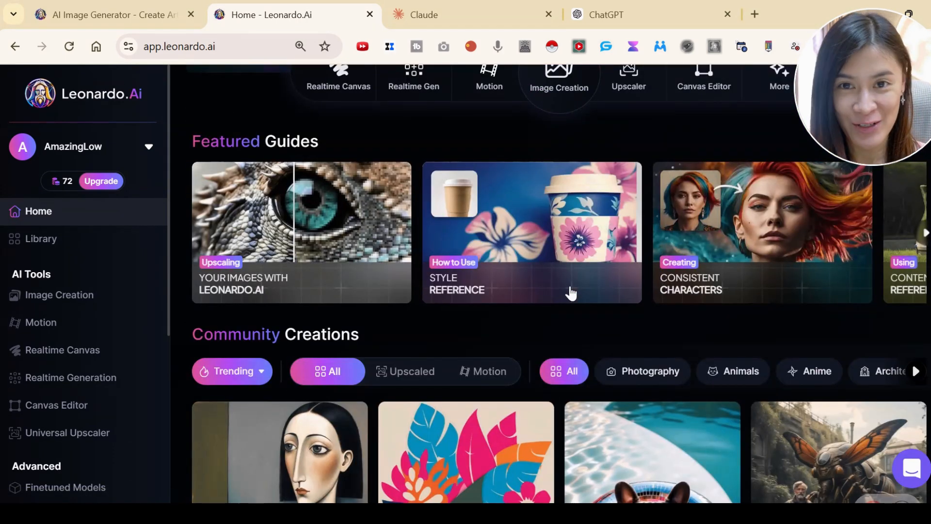